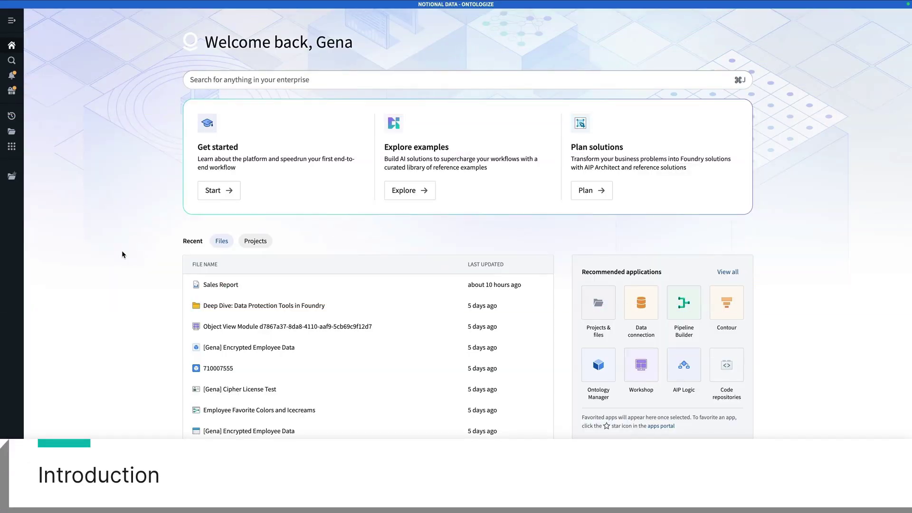
{"action": "left_click", "coordinate": [122, 253]}
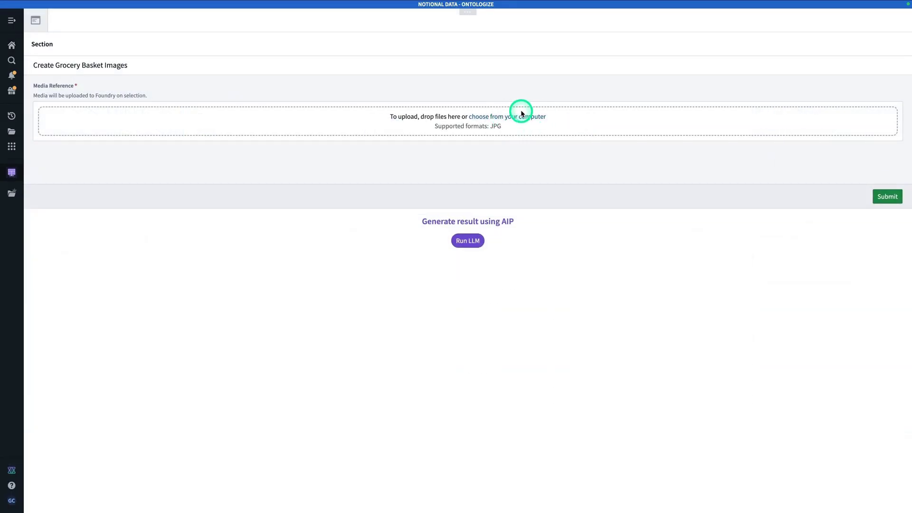
{"action": "left_click", "coordinate": [521, 114]}
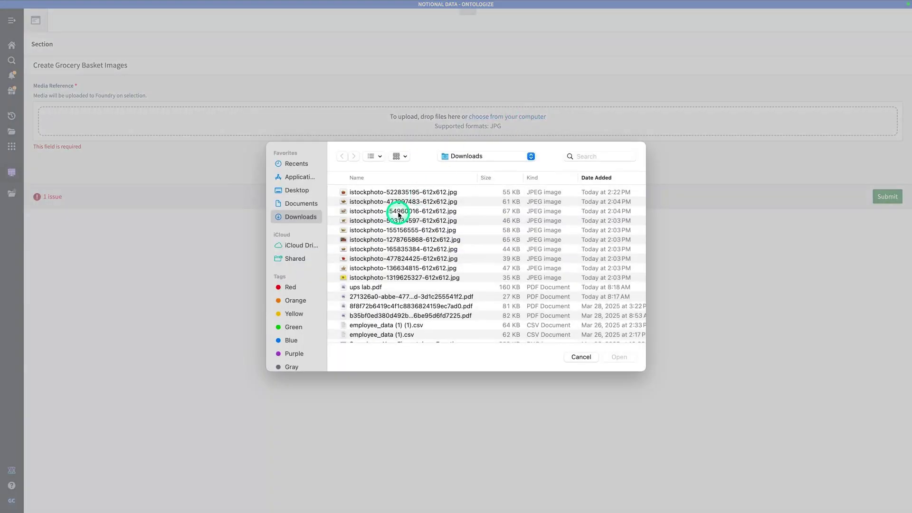
{"action": "double_click", "coordinate": [400, 201]}
{"action": "left_click", "coordinate": [885, 197]}
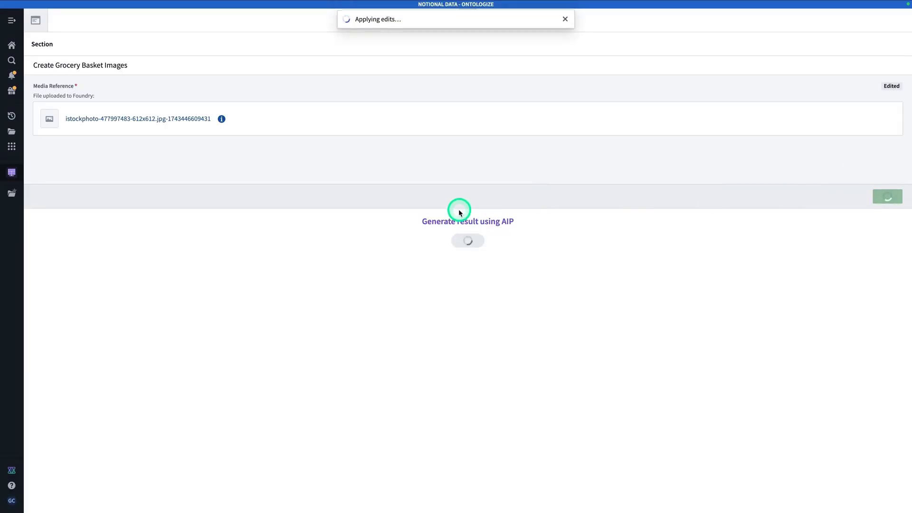
{"action": "left_click", "coordinate": [468, 241]}
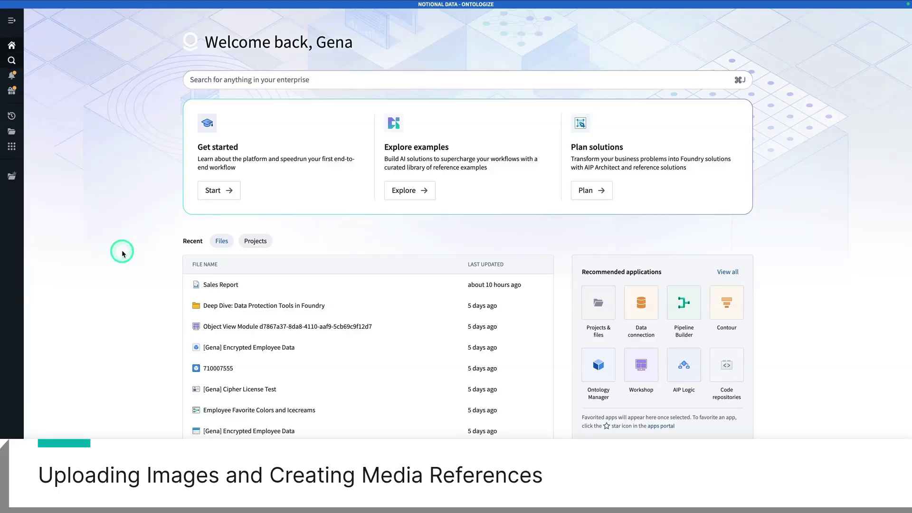
- Find the personal Learning Project by searching the enterprise for its owner's first name, and open it
{"action": "key", "text": "super+j"}
{"action": "type", "text": "Gena"}
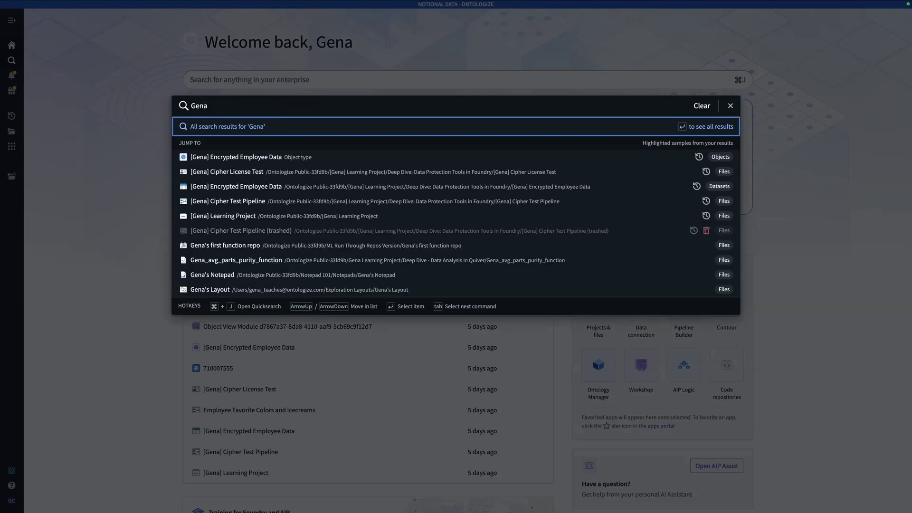
{"action": "left_click", "coordinate": [318, 216]}
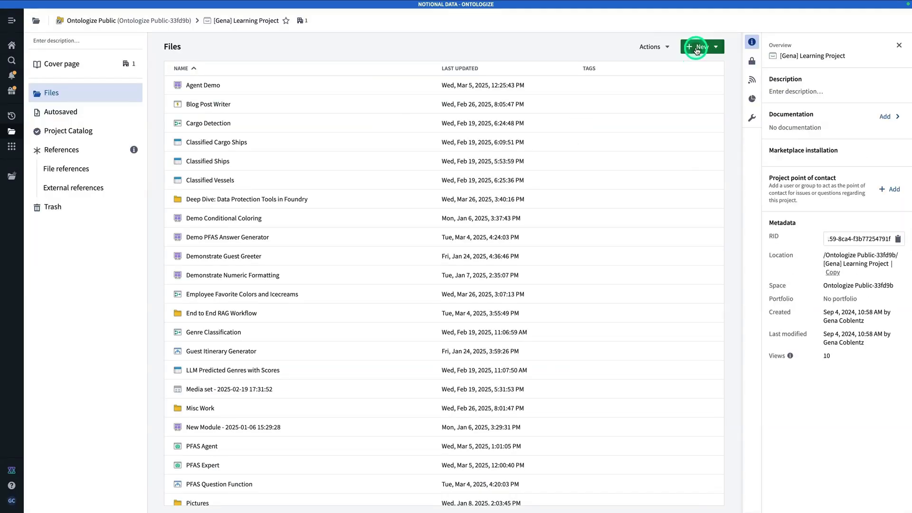
- Create a folder named "Images in AIP Logic" in the Learning Project and open it
{"action": "left_click", "coordinate": [695, 49]}
{"action": "left_click", "coordinate": [693, 91]}
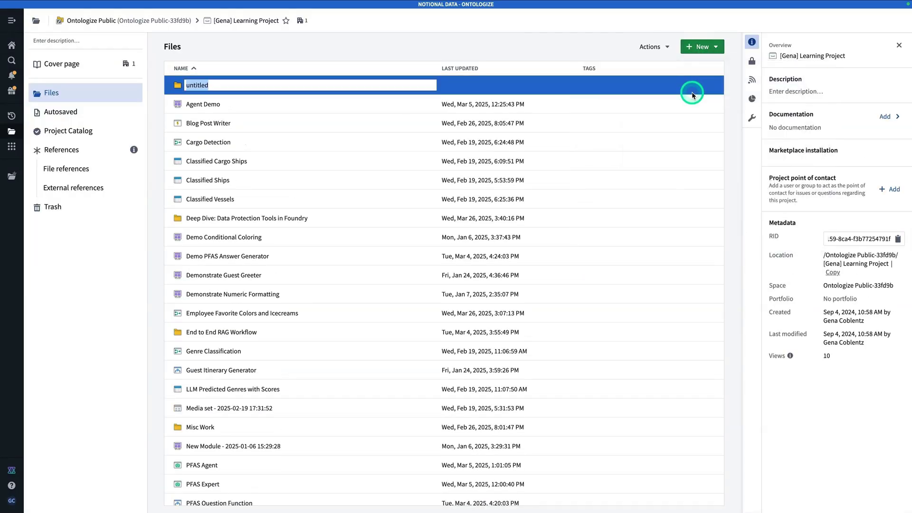
{"action": "type", "text": "Images in AIP Logic"}
{"action": "key", "text": "Return"}
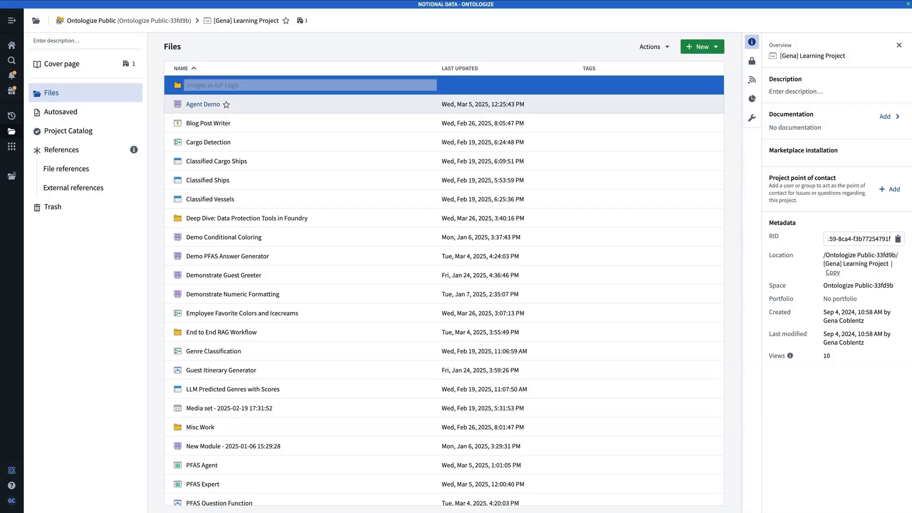
{"action": "left_click", "coordinate": [564, 105]}
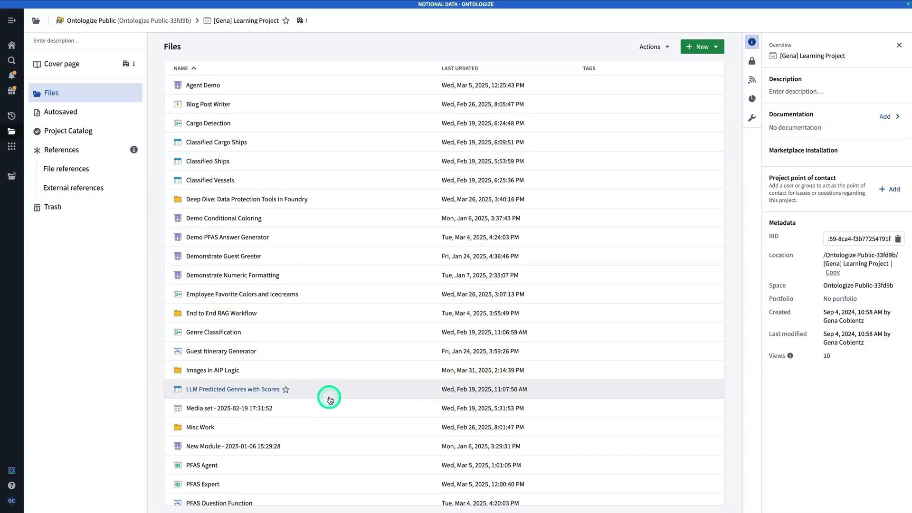
{"action": "double_click", "coordinate": [328, 374]}
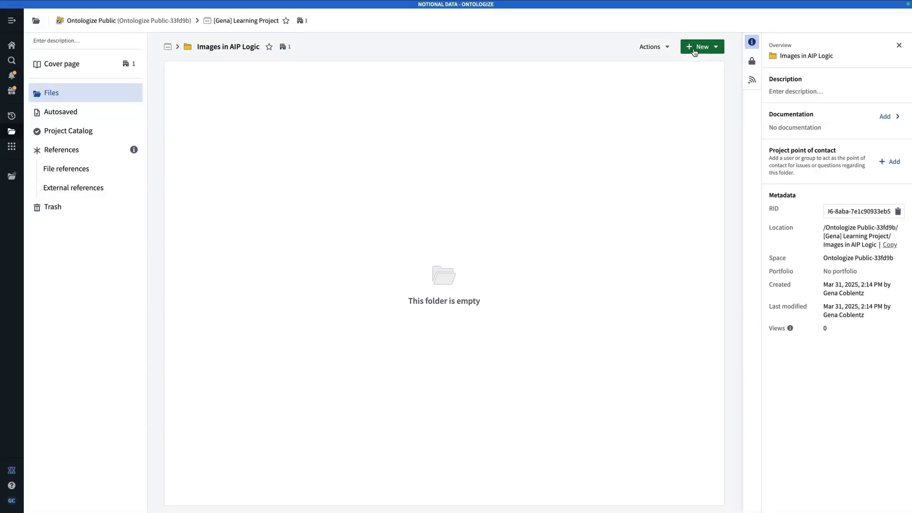
{"action": "left_click", "coordinate": [694, 51]}
{"action": "left_click", "coordinate": [695, 51]}
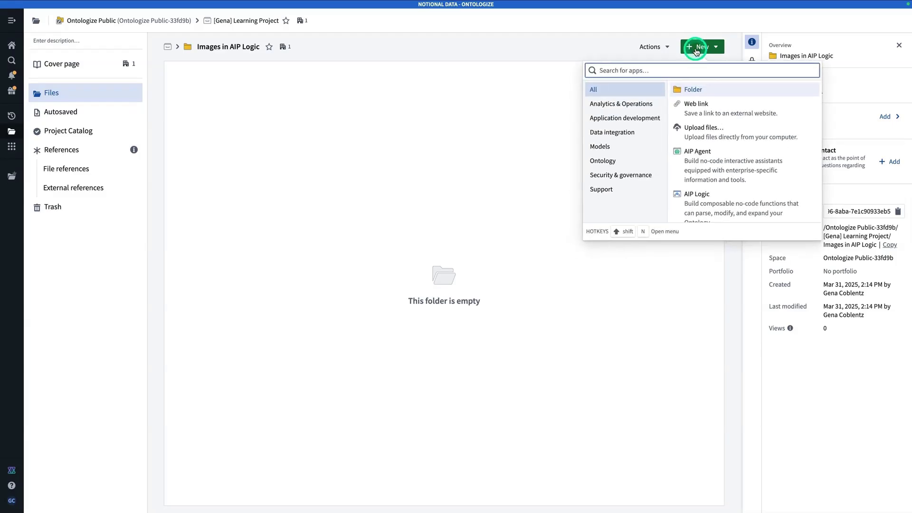
{"action": "left_click", "coordinate": [719, 141]}
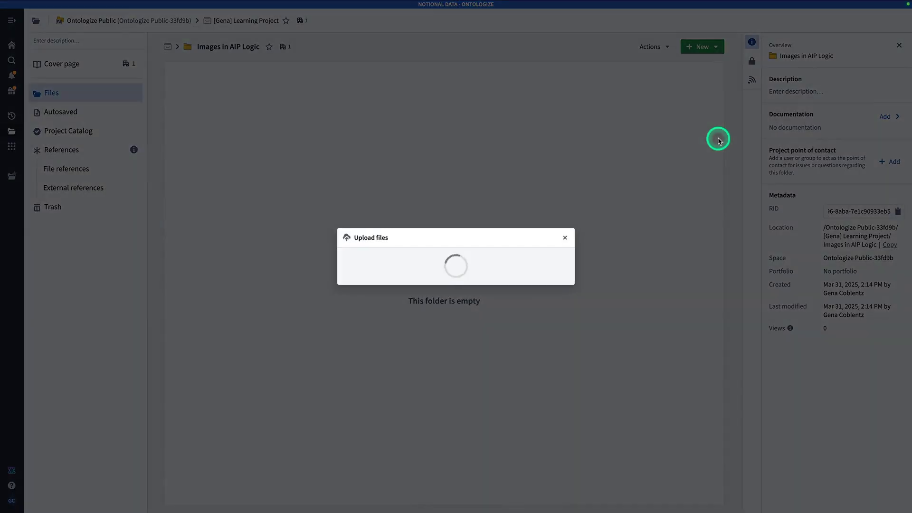
{"action": "left_click", "coordinate": [507, 289]}
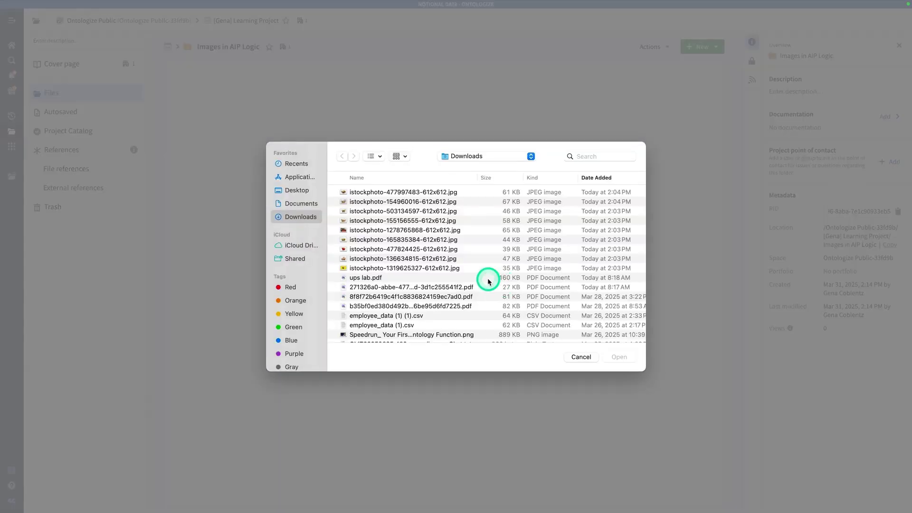
{"action": "left_click", "coordinate": [468, 271]}
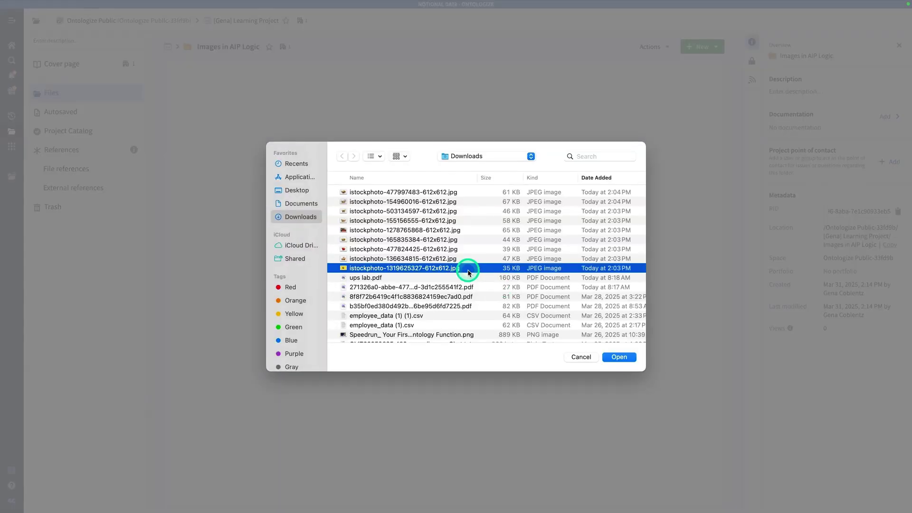
{"action": "left_click", "coordinate": [445, 192], "text": "shift"}
{"action": "left_click", "coordinate": [621, 357]}
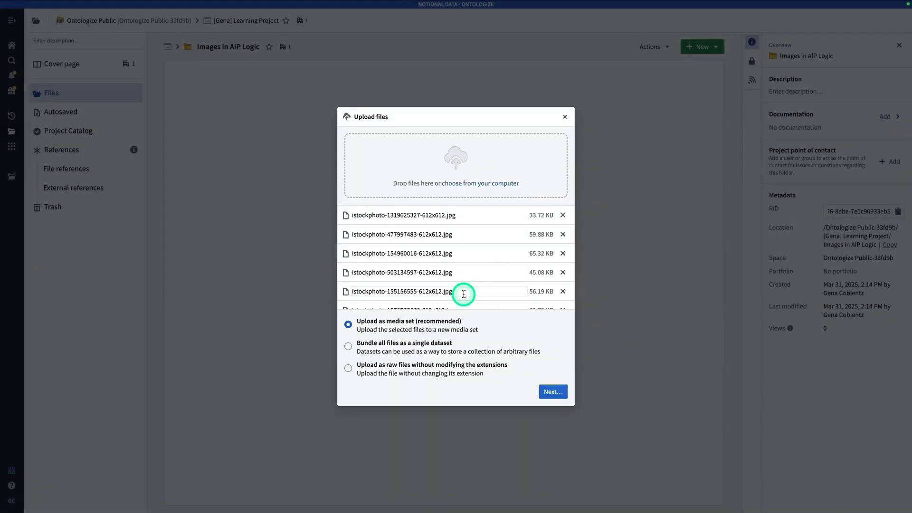
- Upload the chosen images as a new media set with JPEG as primary format and the Transactionless write mode
{"action": "left_click", "coordinate": [559, 393]}
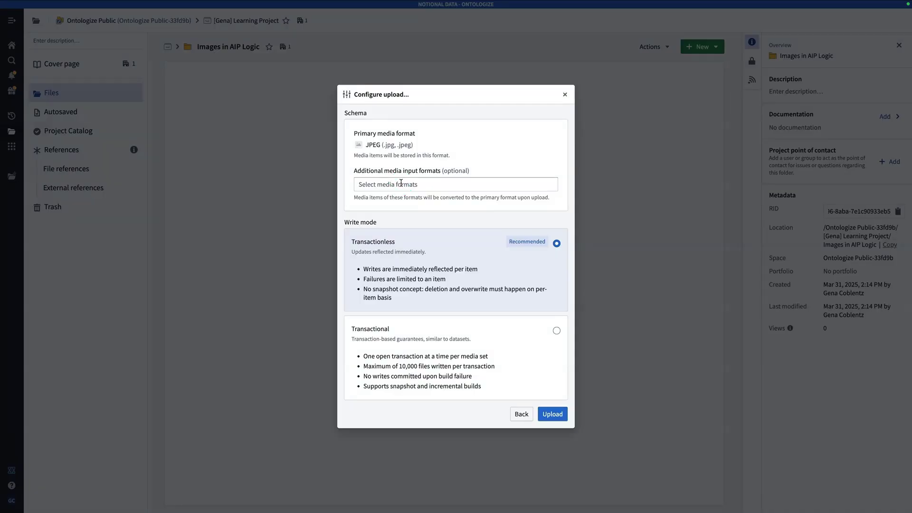
{"action": "left_click", "coordinate": [552, 414]}
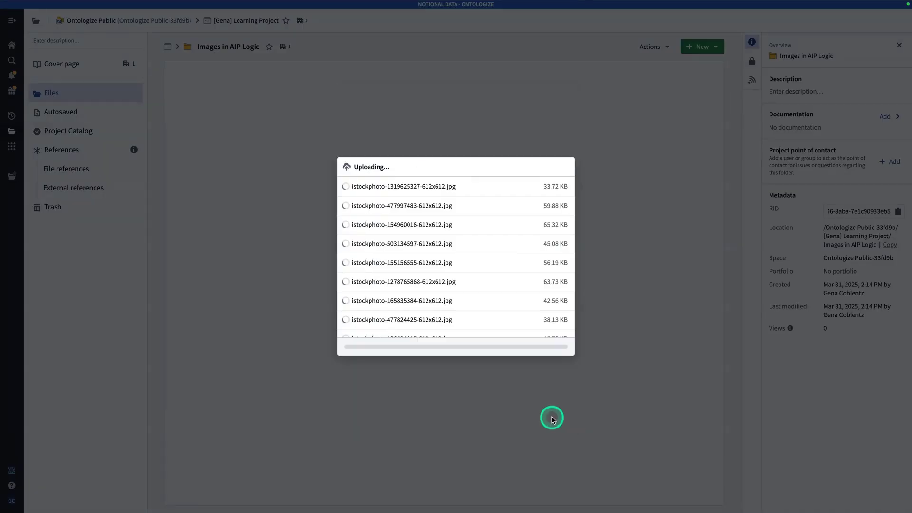
{"action": "left_click", "coordinate": [559, 284]}
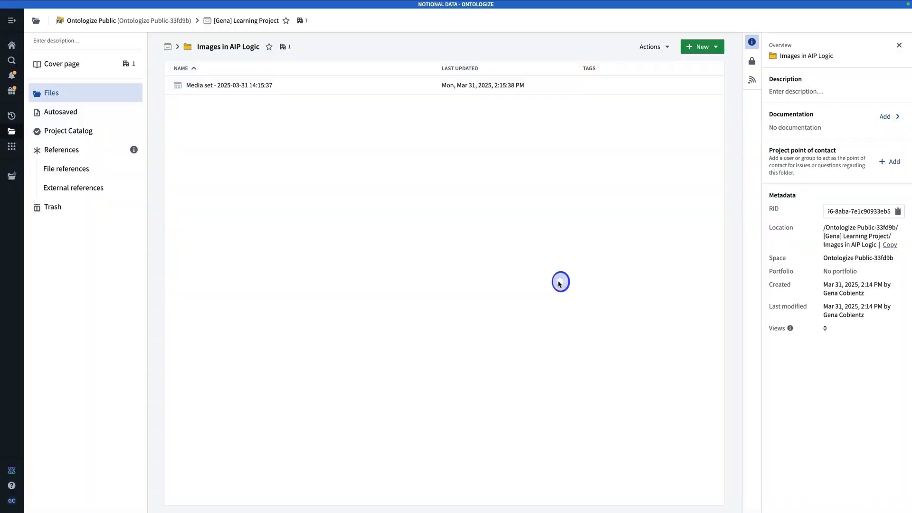
- Rename the new media set as "Grocery Shopping Baskets"
{"action": "right_click", "coordinate": [304, 86]}
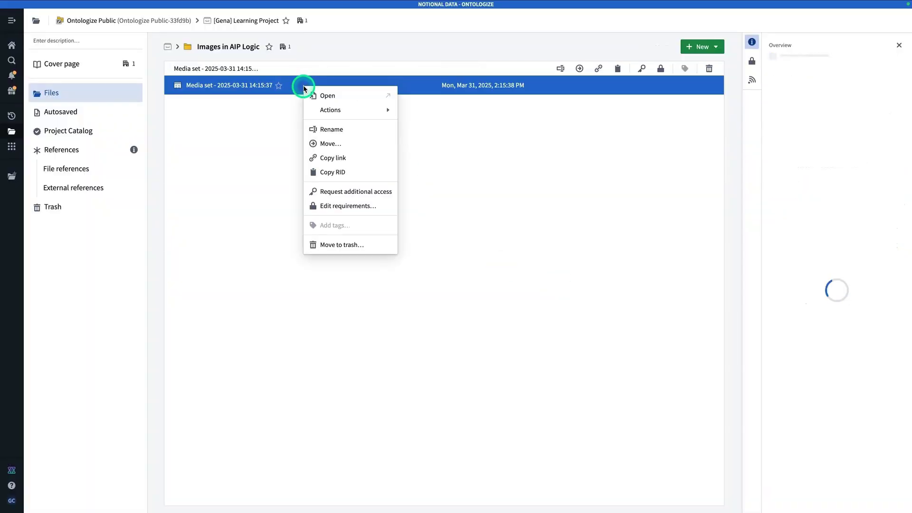
{"action": "left_click", "coordinate": [346, 130]}
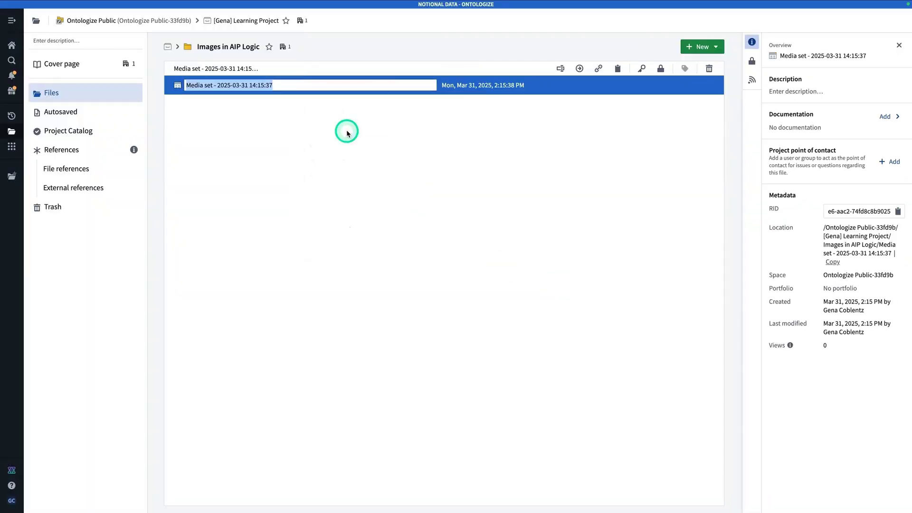
{"action": "type", "text": "Grocery Shopping Baskets"}
{"action": "key", "text": "Return"}
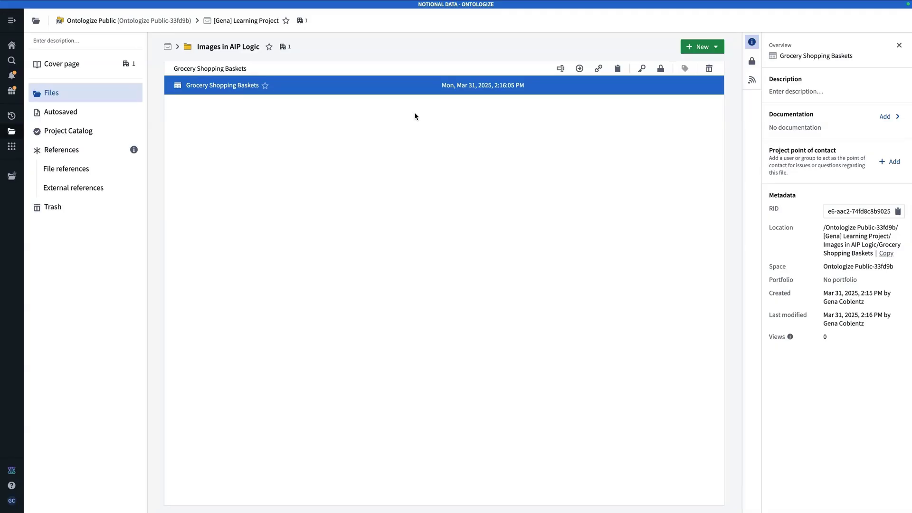
{"action": "left_click", "coordinate": [555, 124]}
- Create a Pipeline Builder batch pipeline named "Turn Images into Dataset" in the Images in AIP Logic folder
{"action": "left_click", "coordinate": [702, 48]}
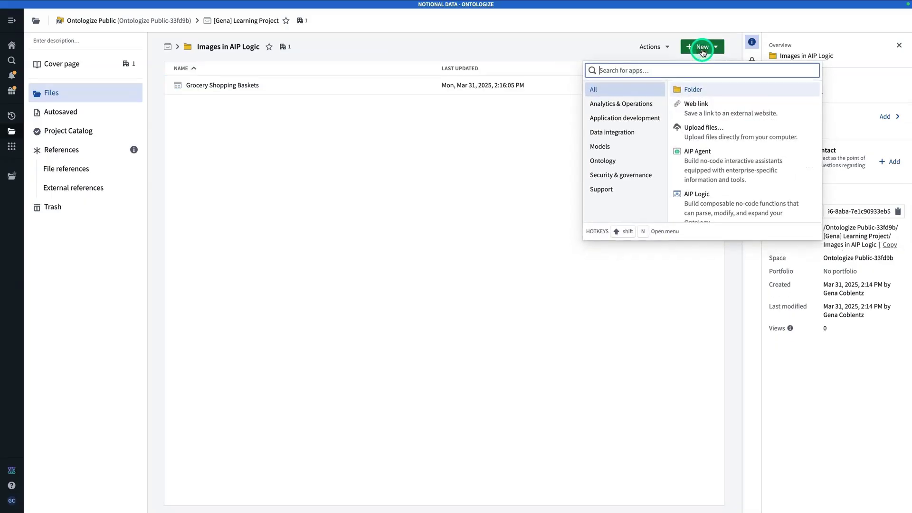
{"action": "type", "text": "pipeline"}
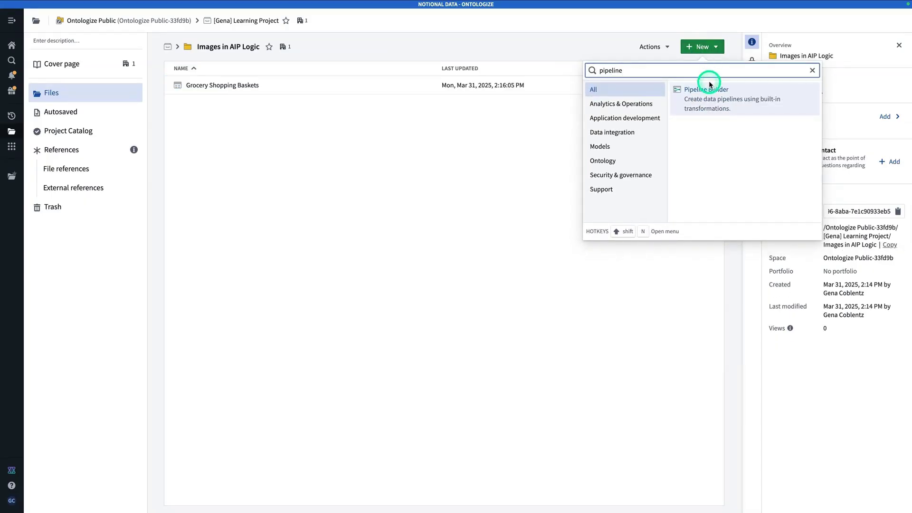
{"action": "left_click", "coordinate": [708, 95]}
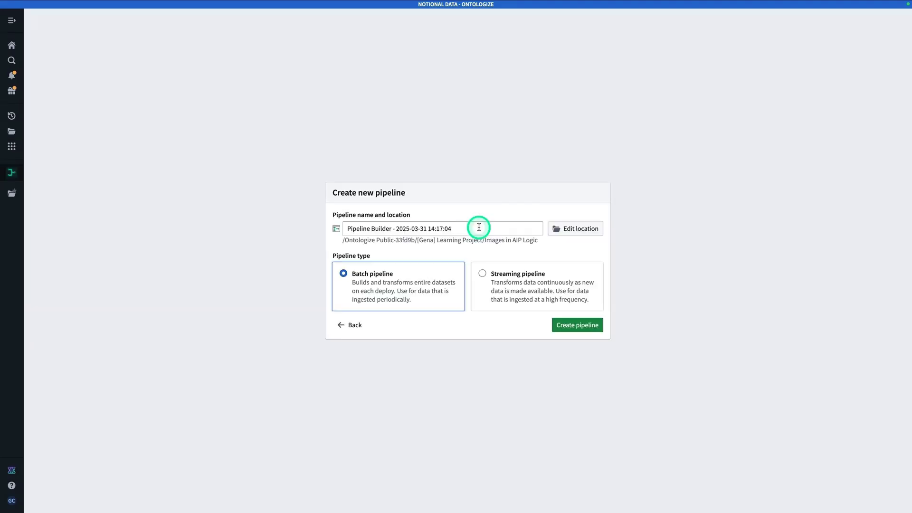
{"action": "triple_click", "coordinate": [478, 228]}
{"action": "type", "text": "Turn Images into Dataset"}
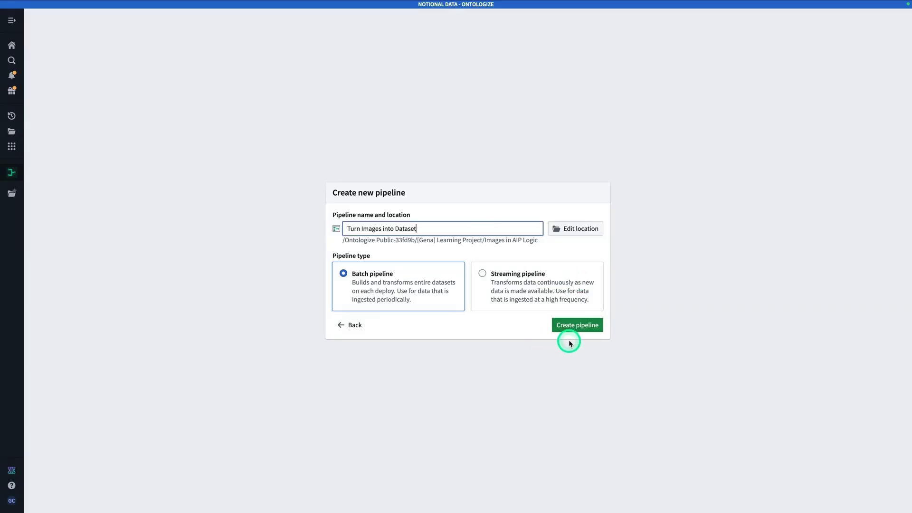
{"action": "left_click", "coordinate": [579, 329]}
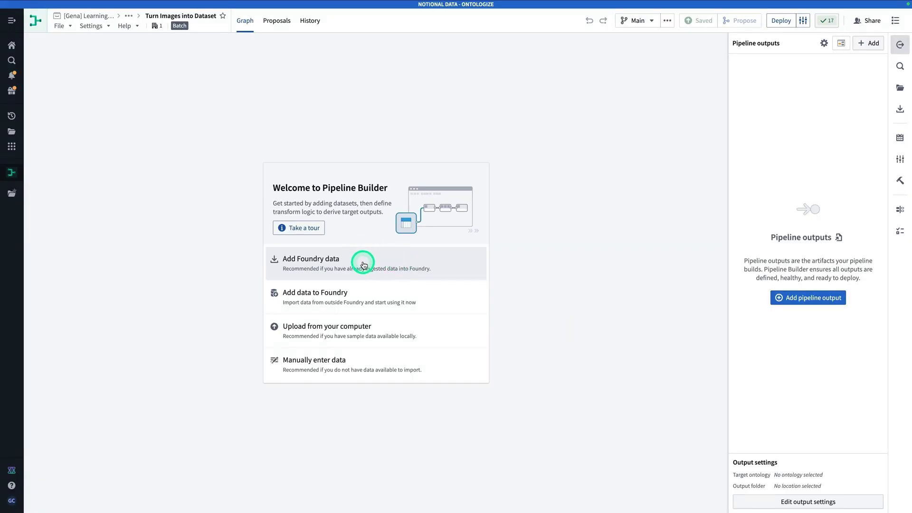
- Add the Grocery Shopping Baskets media set to the pipeline as Foundry data
{"action": "left_click", "coordinate": [367, 265]}
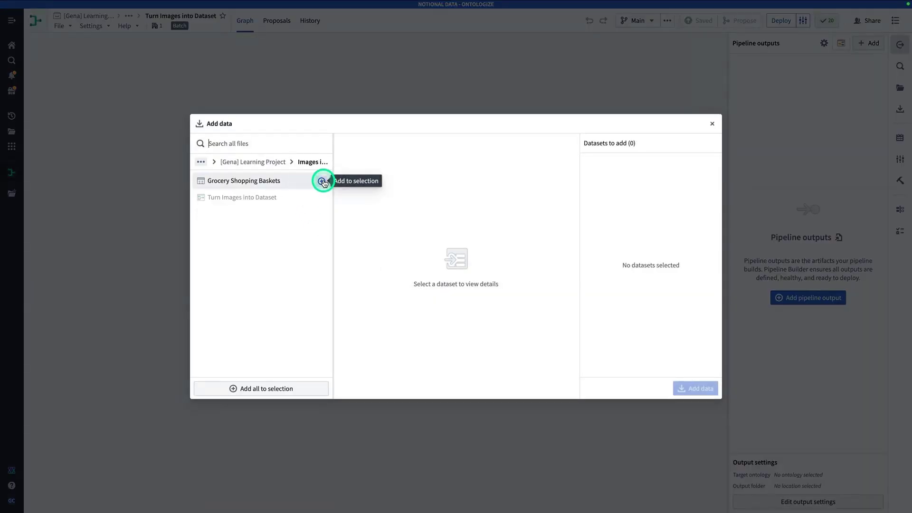
{"action": "left_click", "coordinate": [322, 181]}
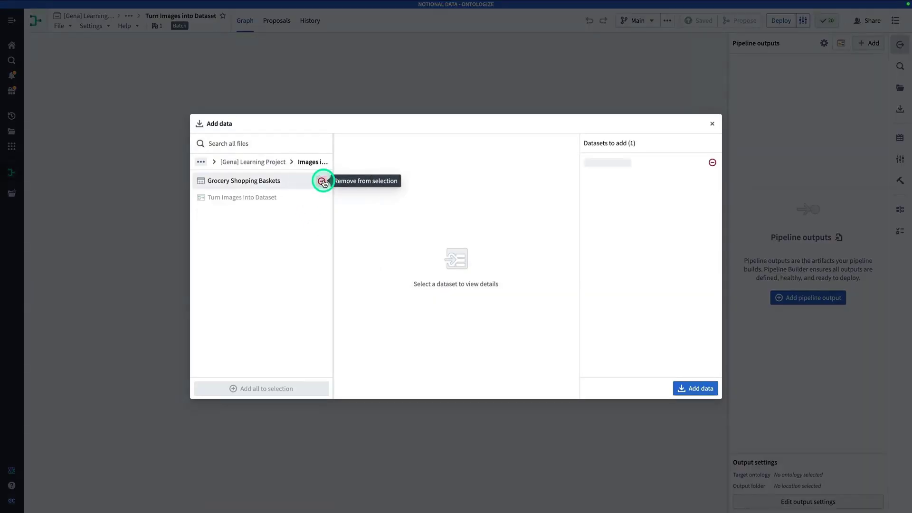
{"action": "left_click", "coordinate": [683, 385]}
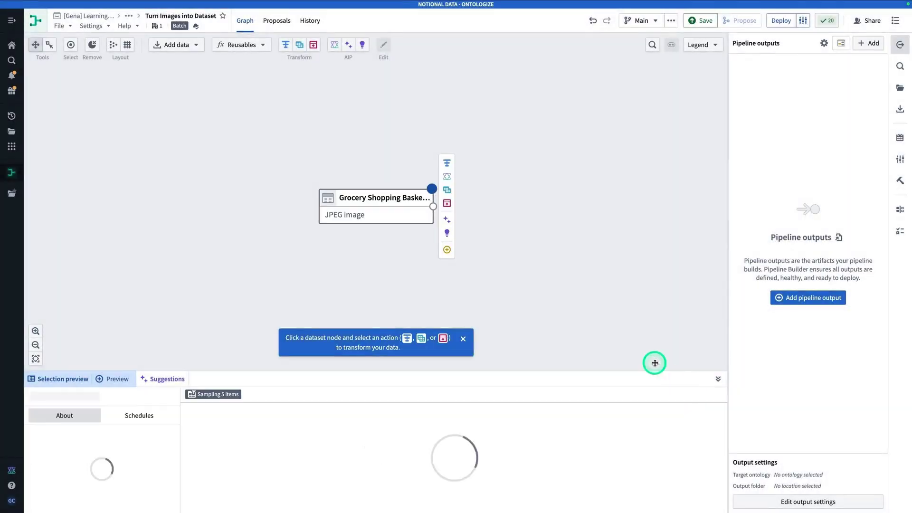
- Apply a Convert media set to table rows transform to Grocery Shopping Baskets, with timestamp and path deduplication enabled, and preview it
{"action": "left_click_drag", "start_coordinate": [523, 204], "coordinate": [357, 197]}
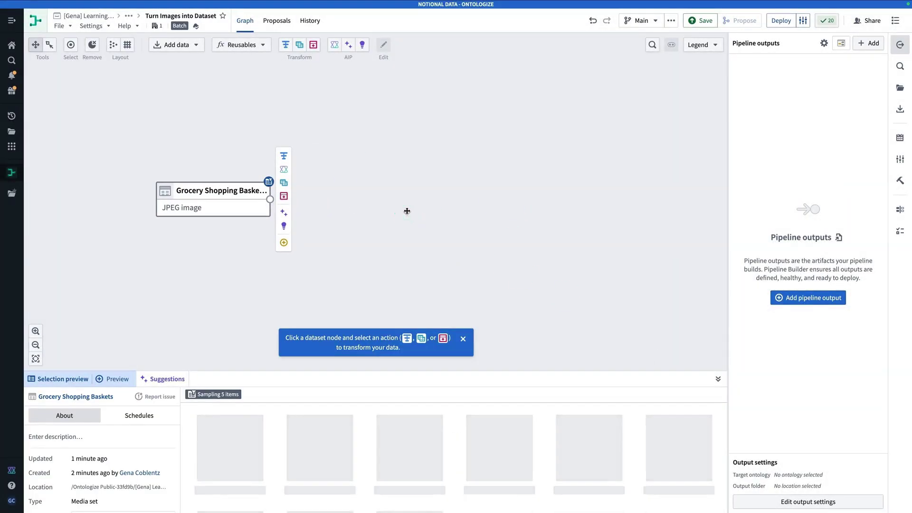
{"action": "left_click", "coordinate": [286, 159]}
{"action": "left_click", "coordinate": [291, 155]}
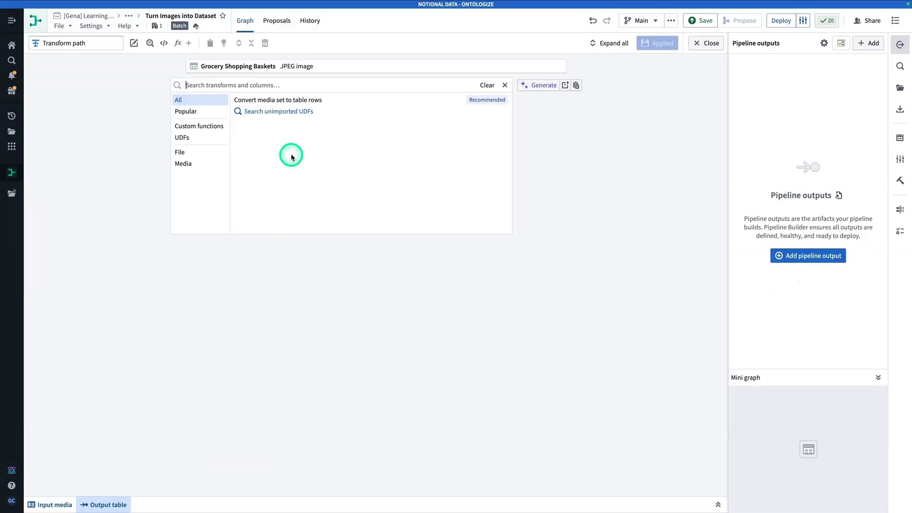
{"action": "mouse_move", "coordinate": [309, 99]}
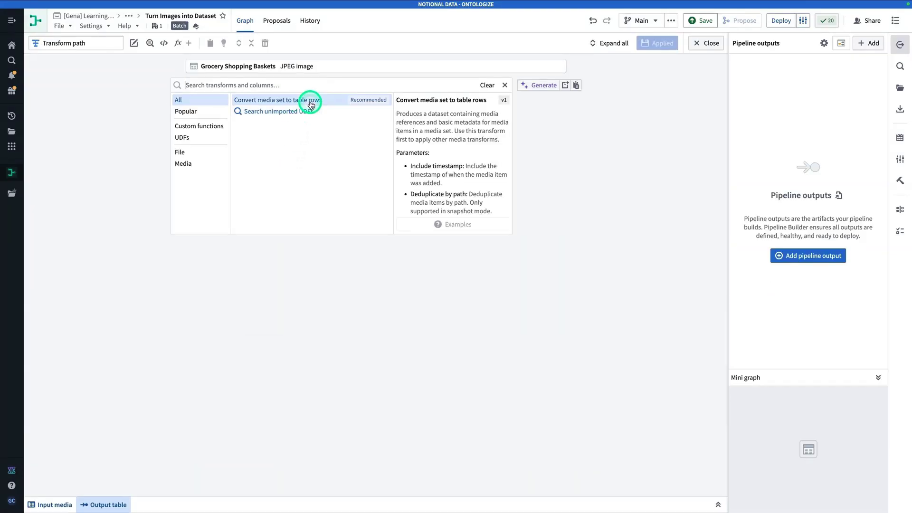
{"action": "left_click", "coordinate": [311, 104]}
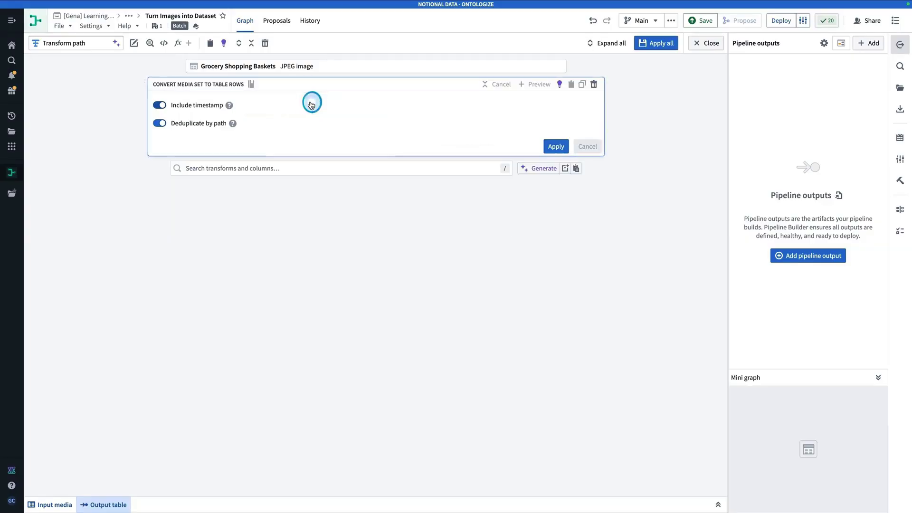
{"action": "left_click", "coordinate": [559, 151]}
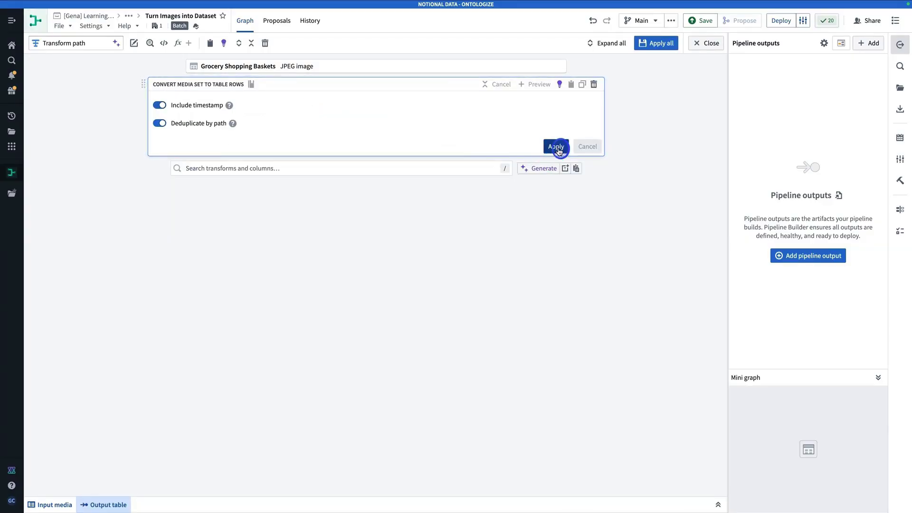
{"action": "left_click", "coordinate": [539, 86]}
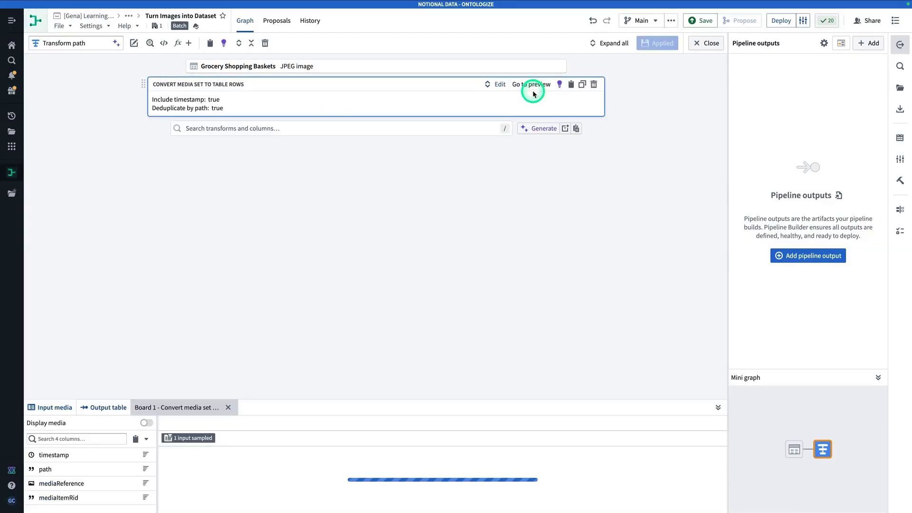
- Examine the converted rows and their media references in an enlarged preview, and close the transform
{"action": "left_click_drag", "start_coordinate": [313, 399], "coordinate": [333, 278]}
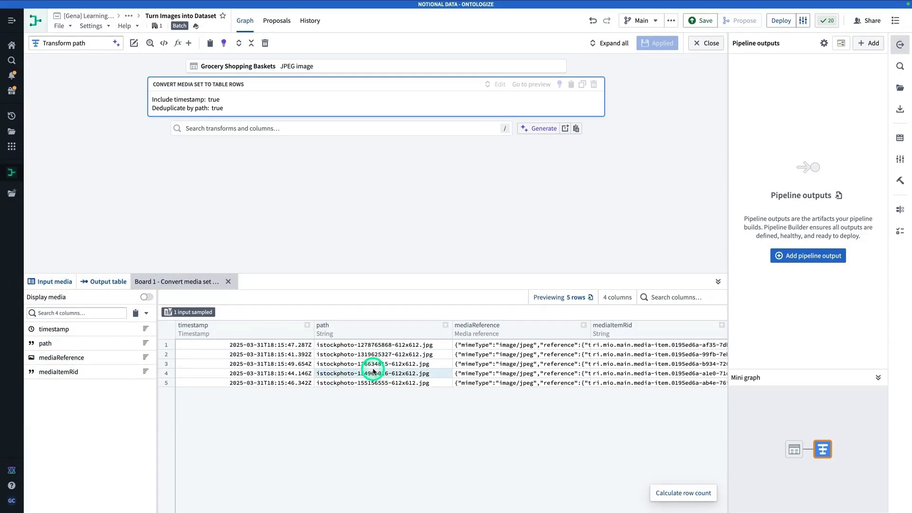
{"action": "left_click", "coordinate": [501, 348]}
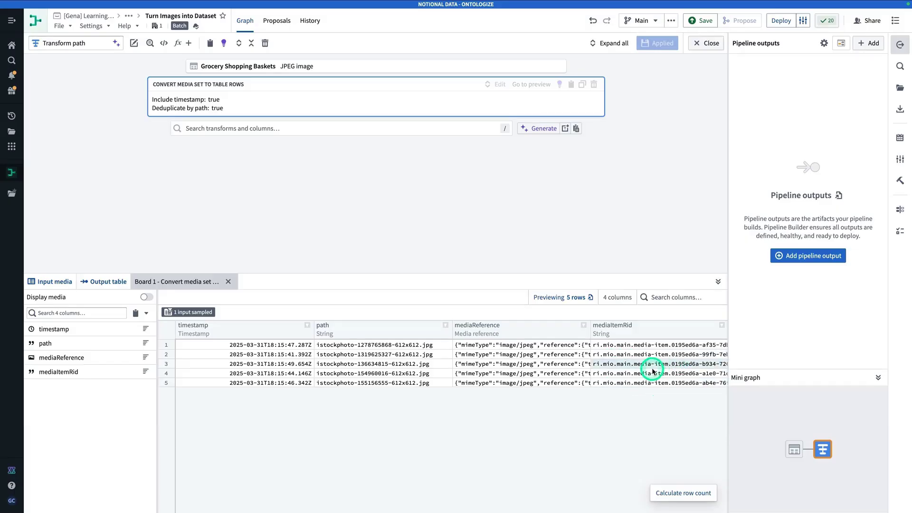
{"action": "left_click", "coordinate": [706, 43]}
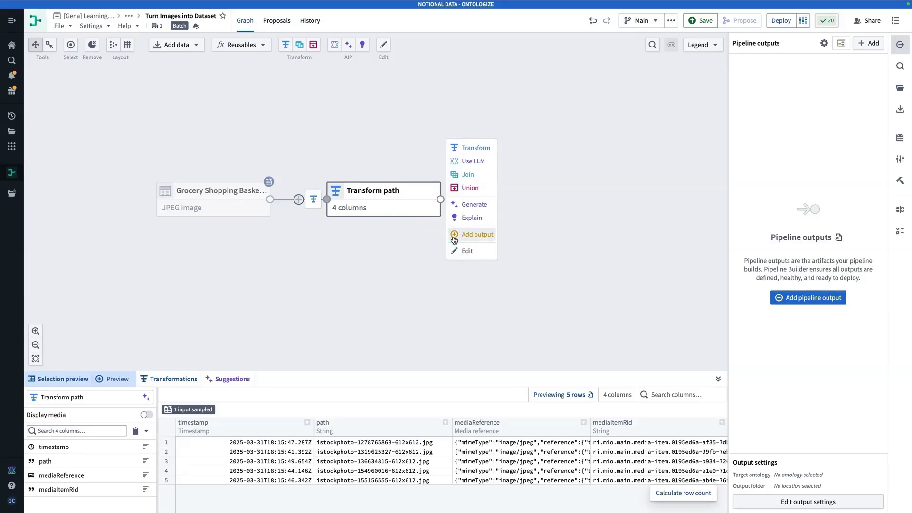
- Add a new dataset output to Transform path and name it "Grocery Basket Images"
{"action": "left_click", "coordinate": [474, 240]}
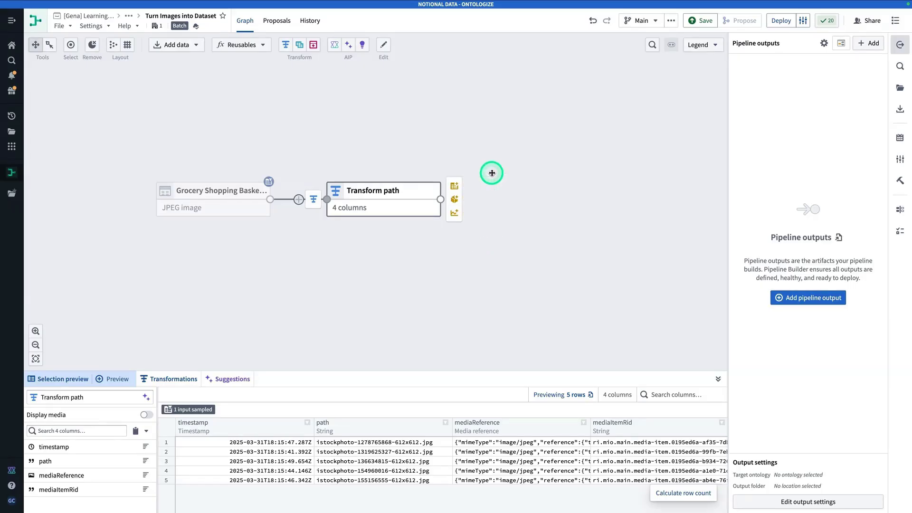
{"action": "mouse_move", "coordinate": [464, 191]}
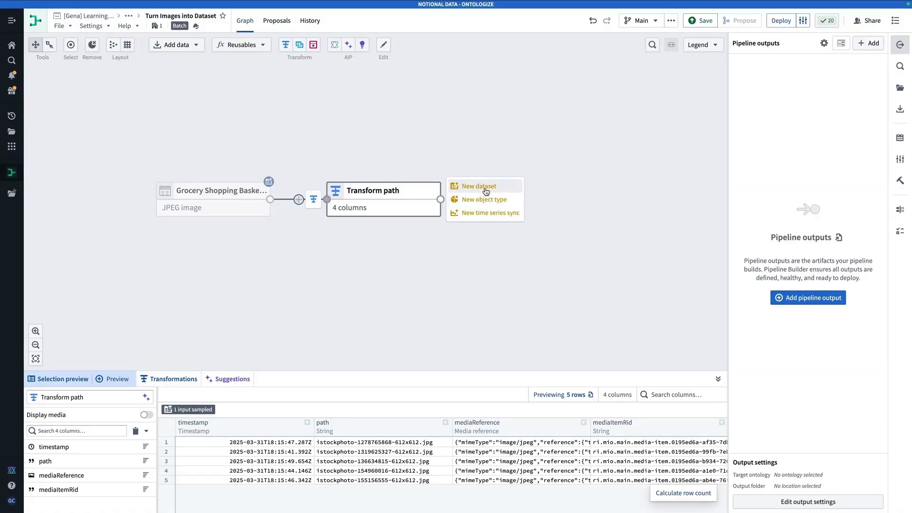
{"action": "left_click", "coordinate": [486, 191]}
{"action": "left_click", "coordinate": [797, 57]}
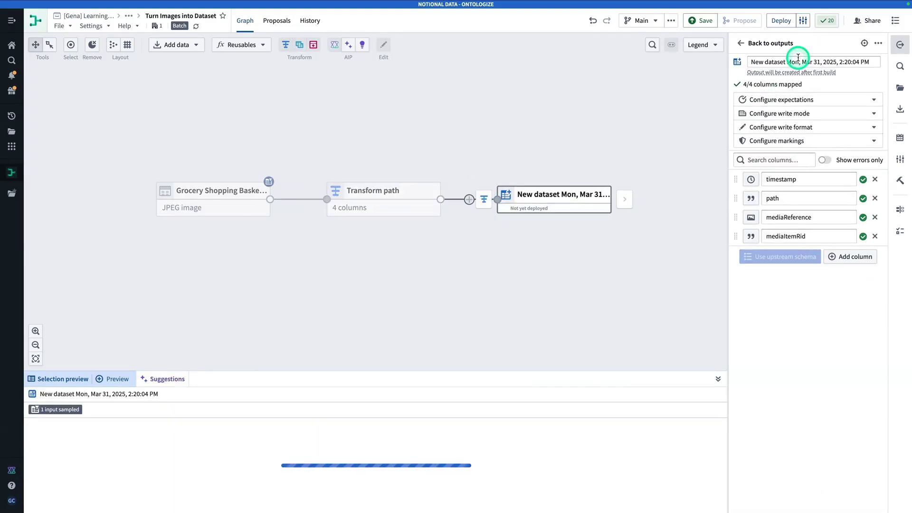
{"action": "triple_click", "coordinate": [797, 61]}
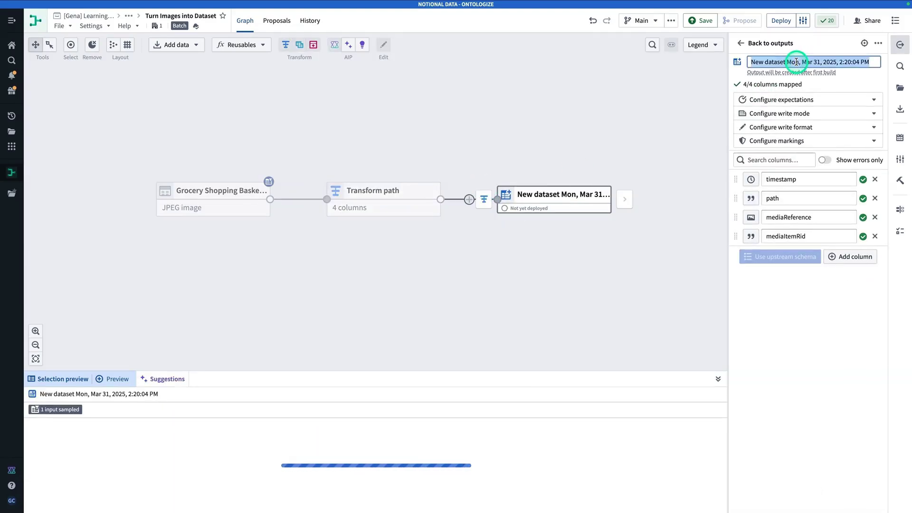
{"action": "type", "text": "Grocery Basket Images"}
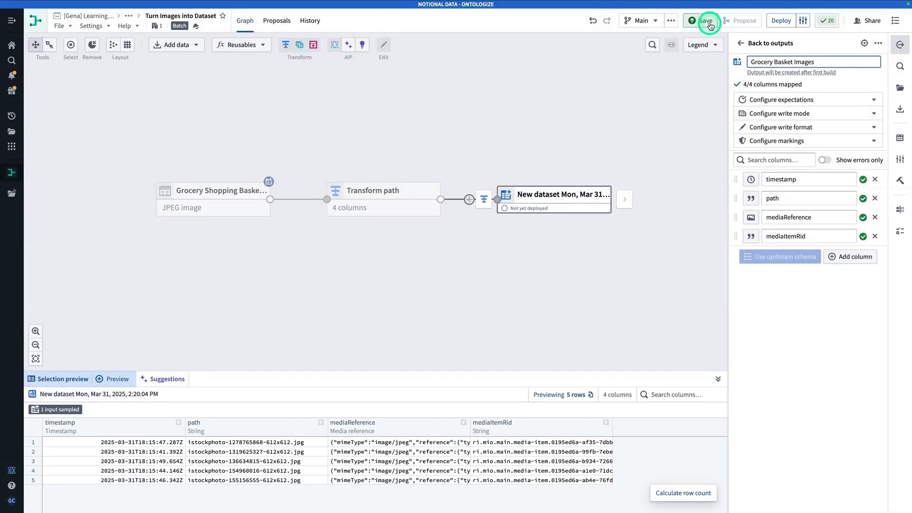
- Save the pipeline and deploy it to build the Grocery Basket Images dataset
{"action": "left_click", "coordinate": [716, 21]}
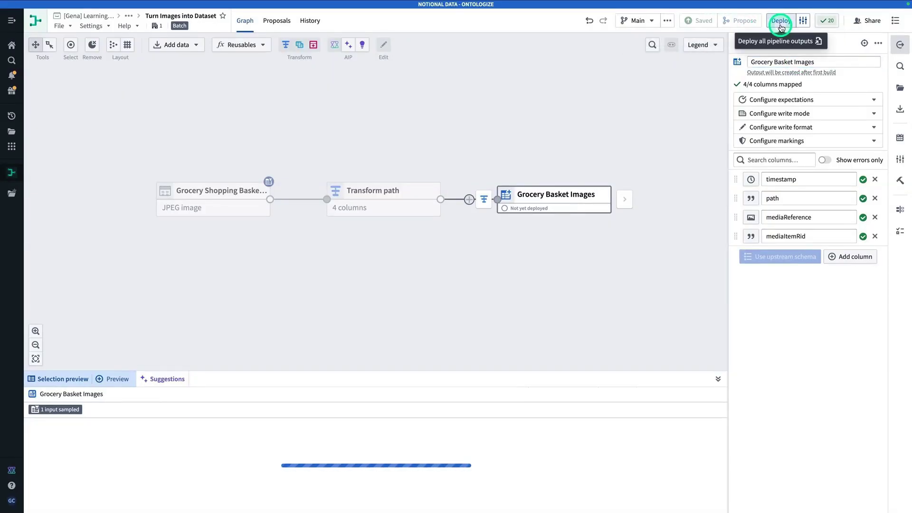
{"action": "left_click", "coordinate": [780, 23]}
{"action": "left_click", "coordinate": [850, 501]}
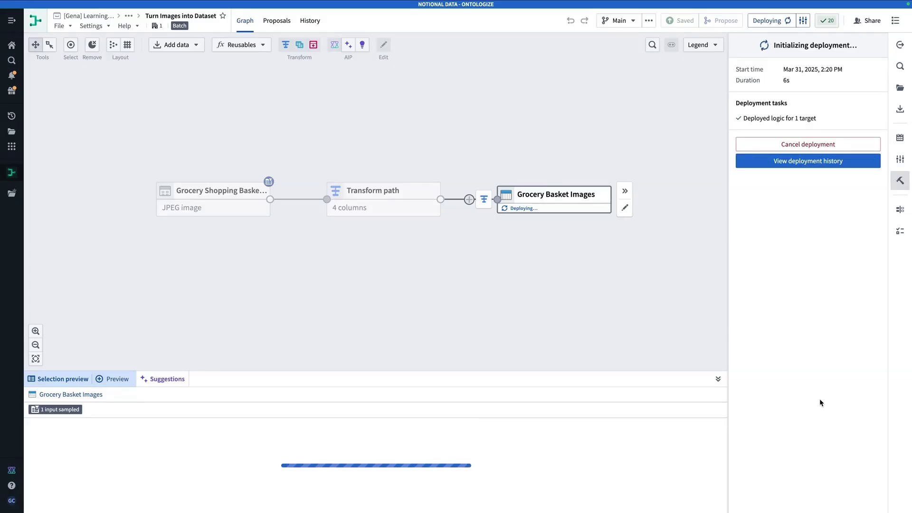
{"action": "scroll", "coordinate": [373, 286], "scroll_direction": "down", "scroll_amount": 1}
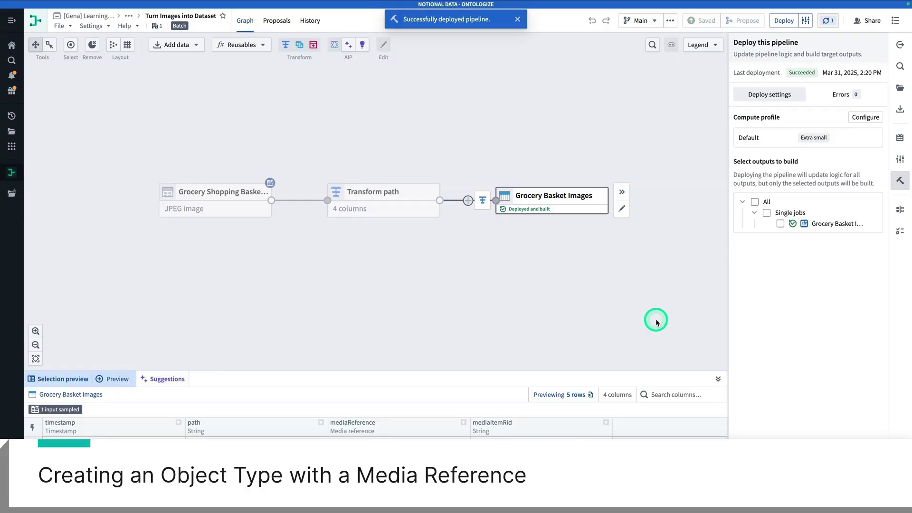
{"action": "scroll", "coordinate": [657, 322], "scroll_direction": "up", "scroll_amount": 1}
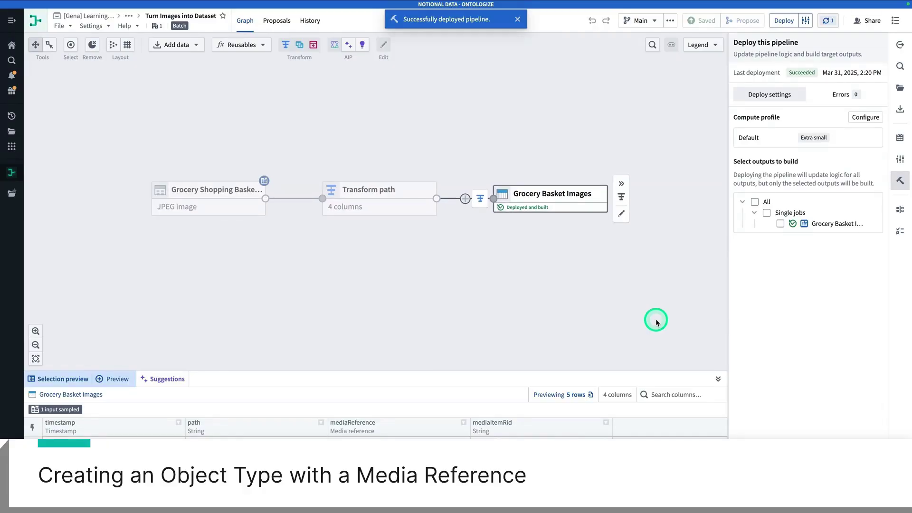
- Switch to Ontology Manager and start creating a new object type
{"action": "key", "text": "super+j"}
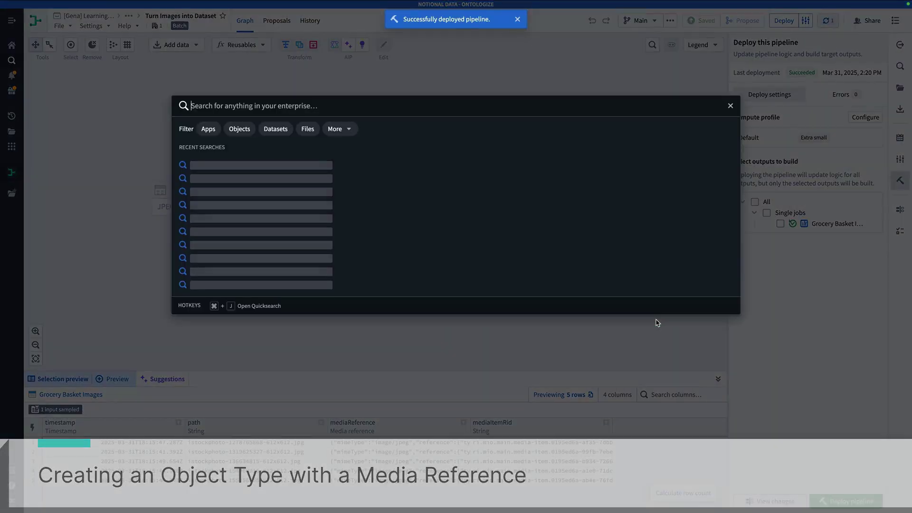
{"action": "type", "text": "ontology manager"}
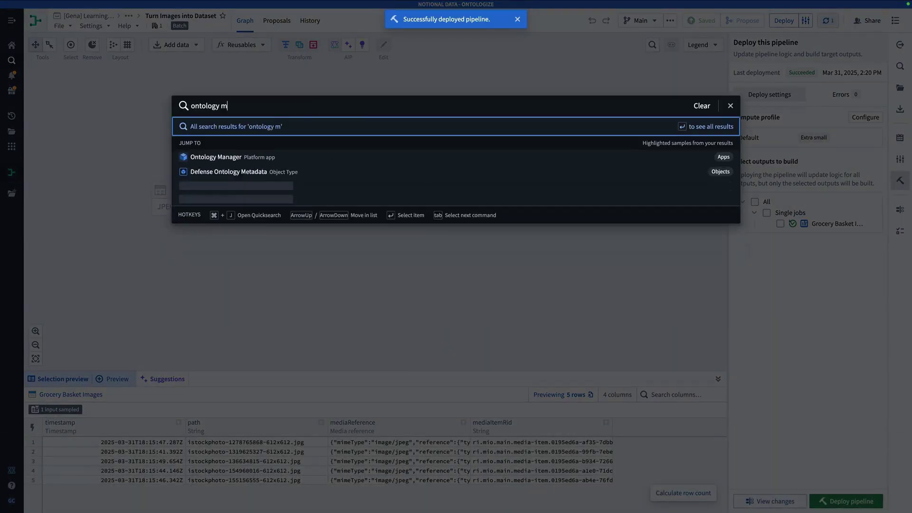
{"action": "left_click", "coordinate": [376, 157]}
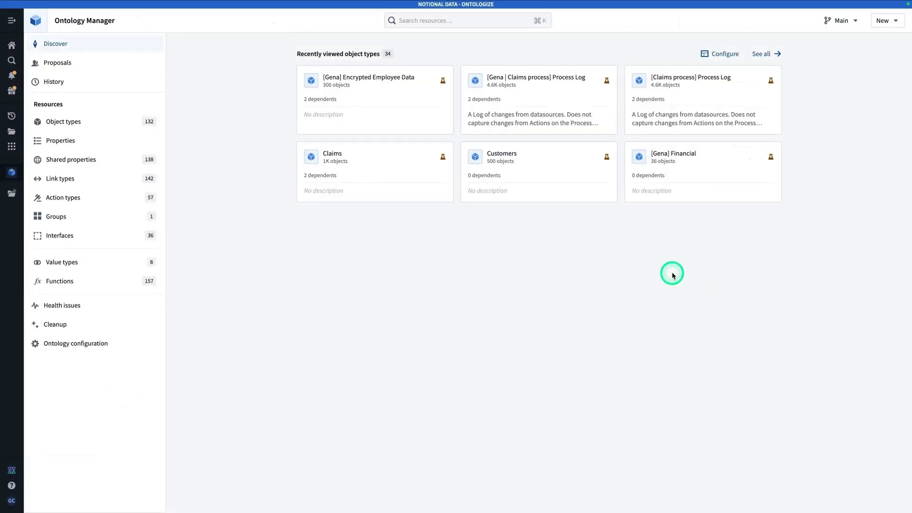
{"action": "left_click", "coordinate": [884, 26]}
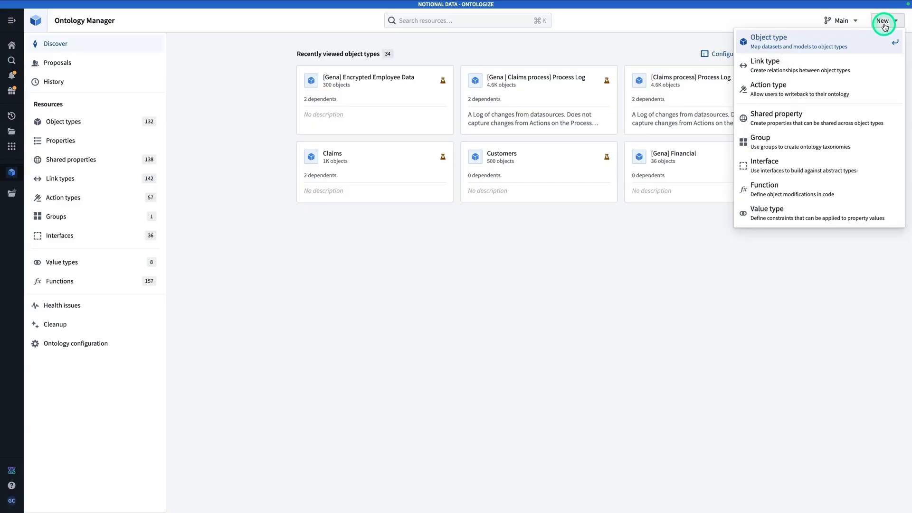
{"action": "left_click", "coordinate": [826, 46]}
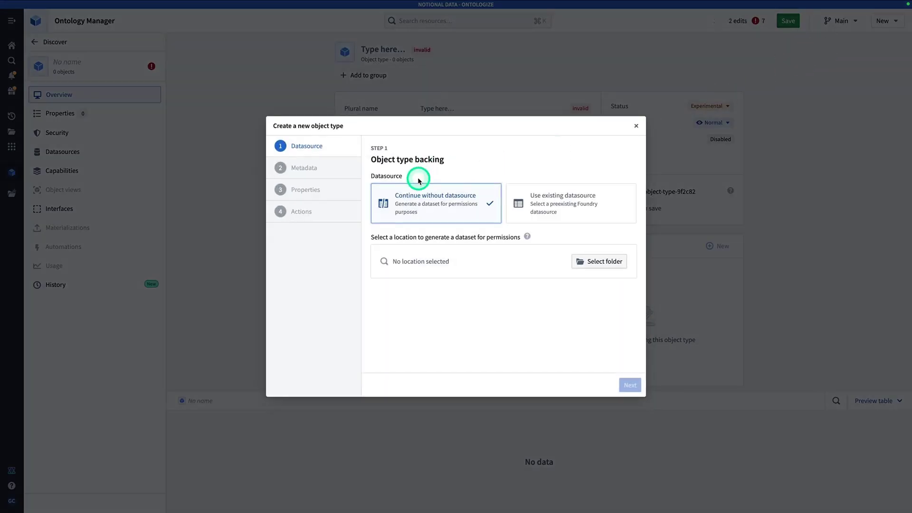
- Back the new object type with the existing Grocery Basket Images dataset from the Images in AIP Logic folder
{"action": "left_click", "coordinate": [554, 201]}
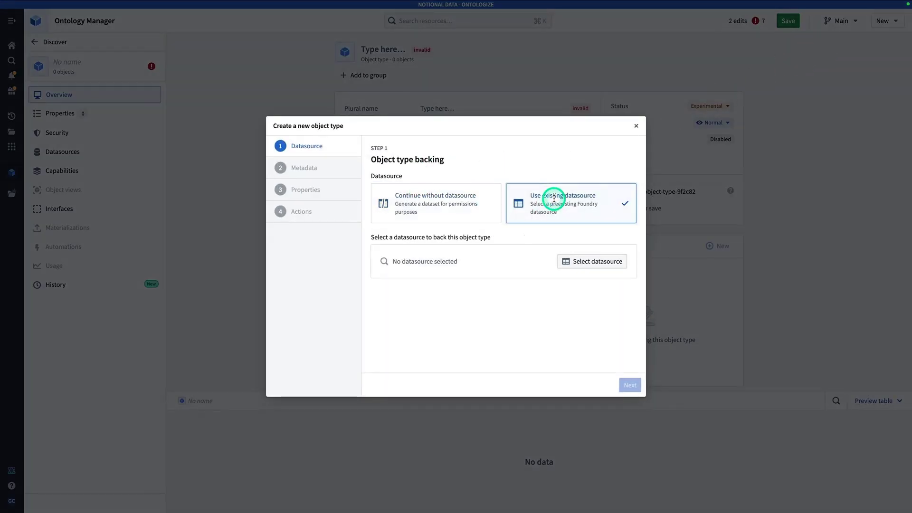
{"action": "left_click", "coordinate": [588, 263]}
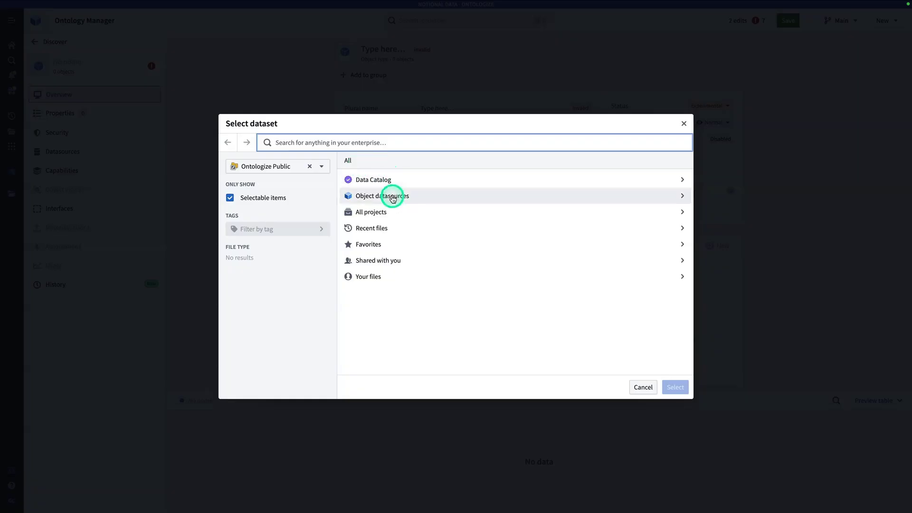
{"action": "left_click", "coordinate": [402, 227]}
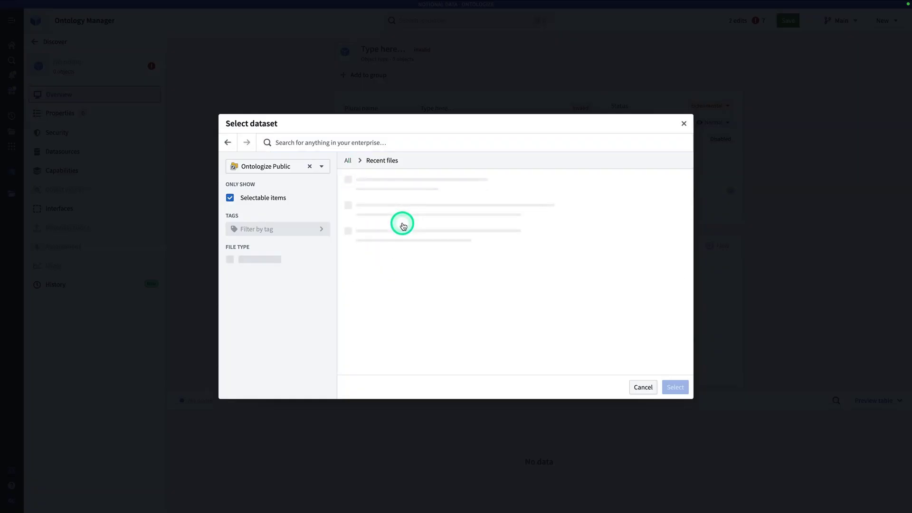
{"action": "double_click", "coordinate": [459, 186]}
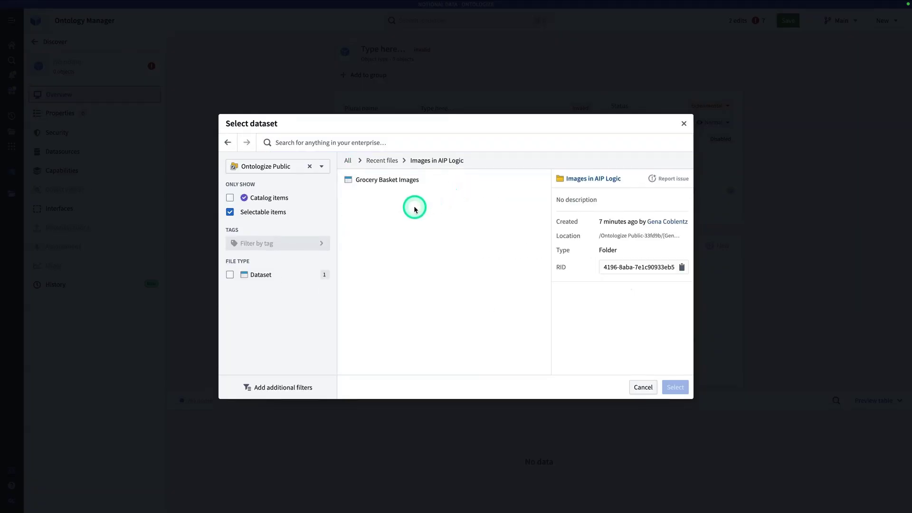
{"action": "left_click", "coordinate": [430, 179]}
{"action": "left_click", "coordinate": [674, 388]}
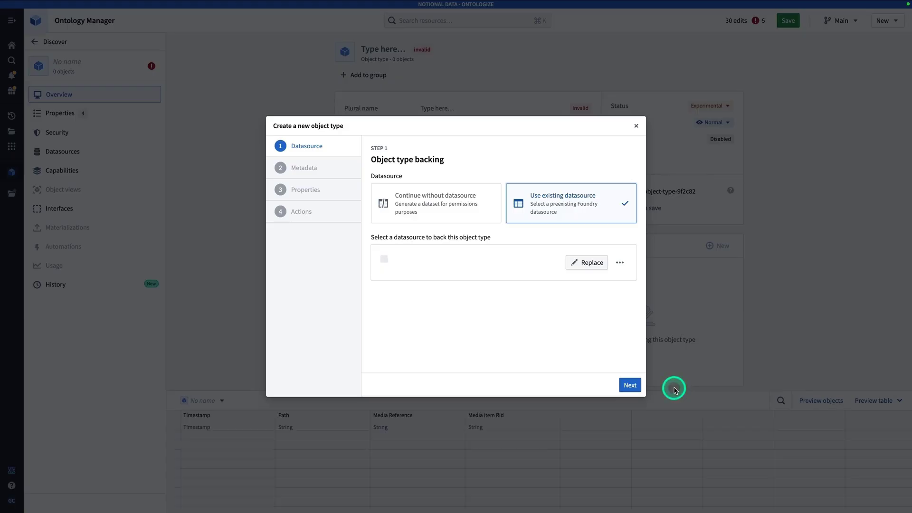
{"action": "left_click", "coordinate": [630, 385]}
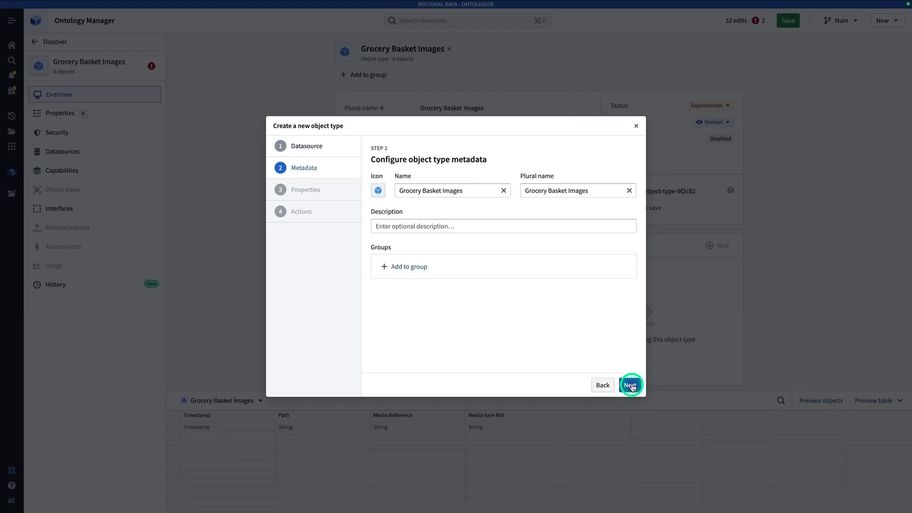
- Give the object type a lime green shopping cart icon and accept Grocery Basket Images as its name and plural name
{"action": "left_click", "coordinate": [377, 194]}
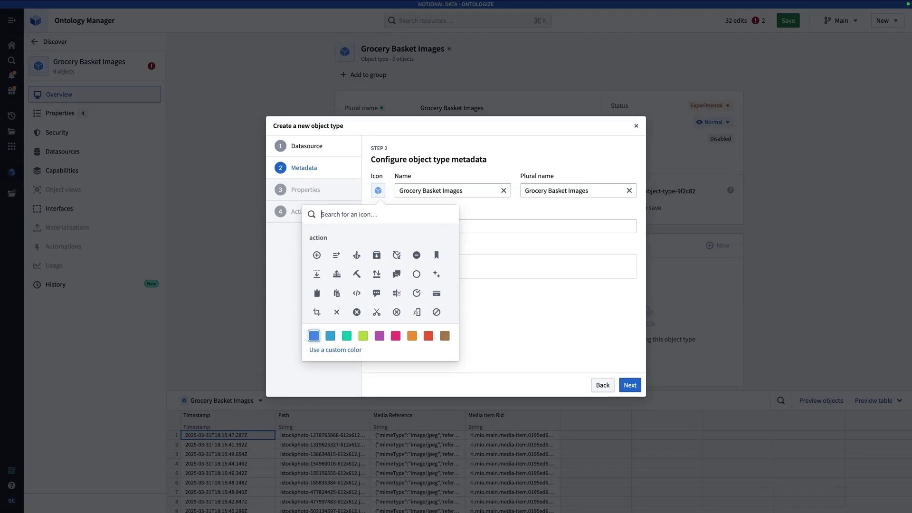
{"action": "type", "text": "shop"}
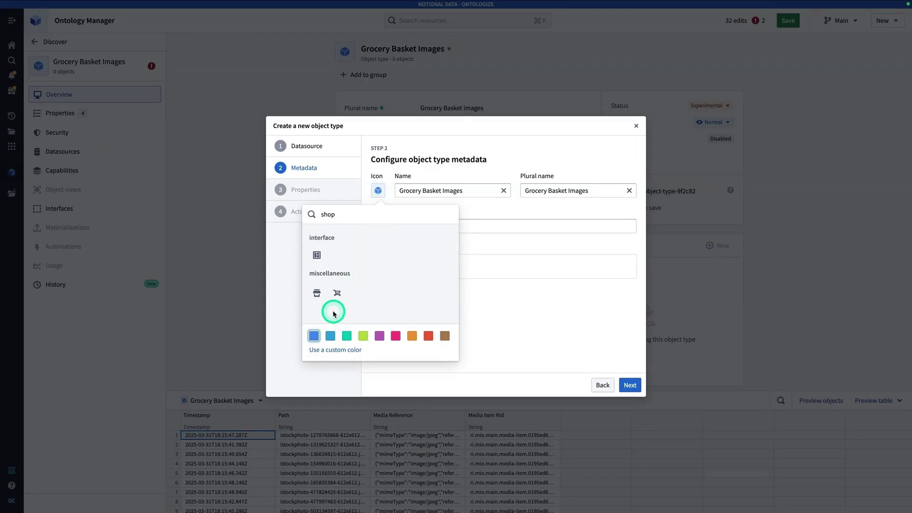
{"action": "left_click", "coordinate": [337, 294]}
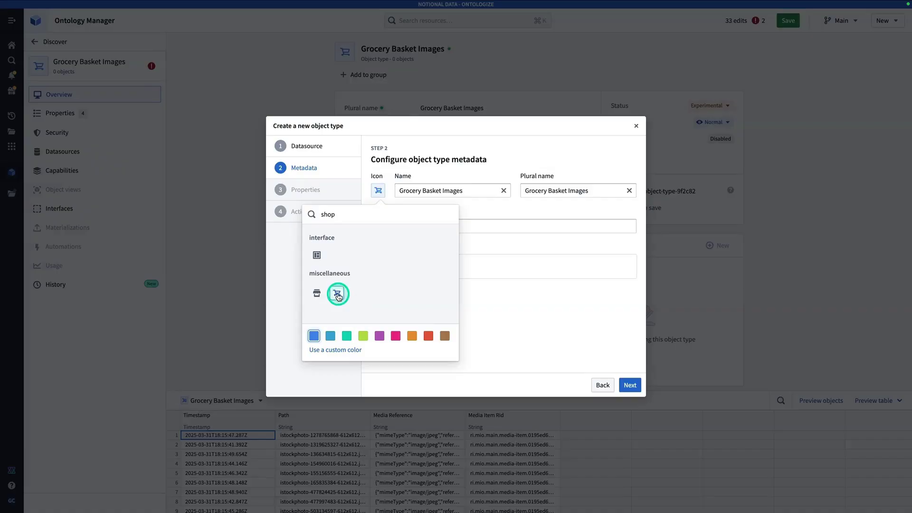
{"action": "left_click", "coordinate": [364, 336]}
{"action": "left_click", "coordinate": [537, 336]}
{"action": "left_click", "coordinate": [407, 195]}
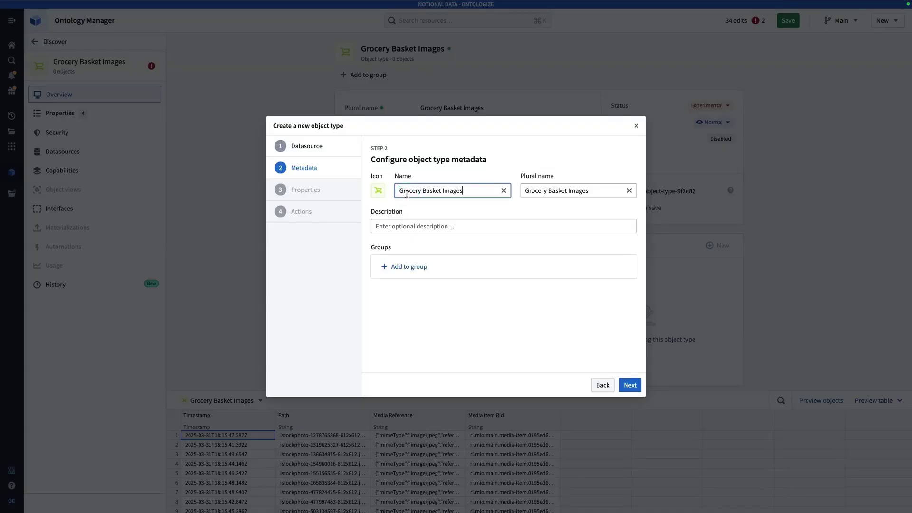
{"action": "left_click", "coordinate": [631, 385]}
- Set Media Item Rid as the primary key and Path as the title, and create the object type without action types
{"action": "left_click", "coordinate": [457, 306]}
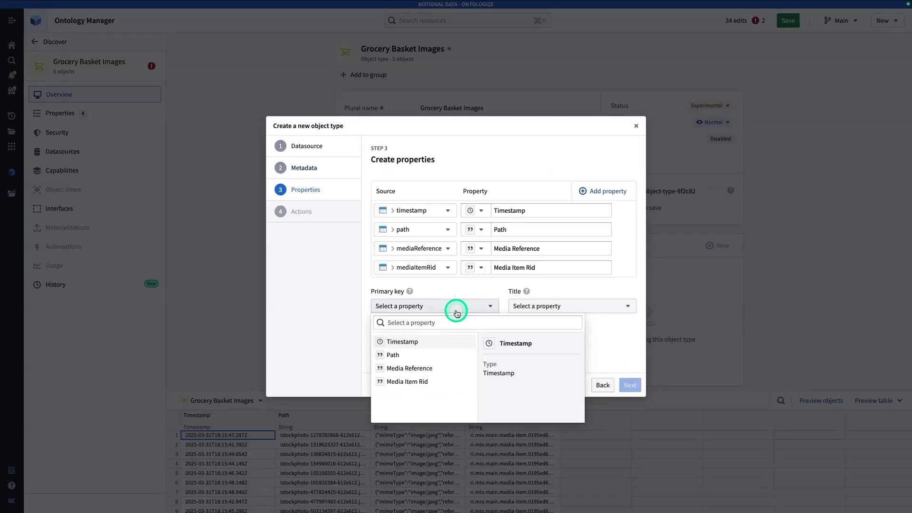
{"action": "left_click", "coordinate": [445, 381]}
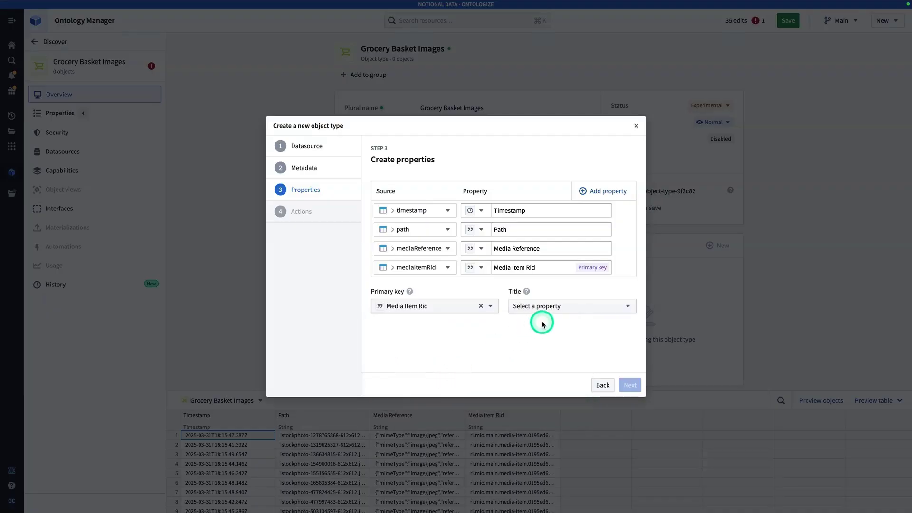
{"action": "left_click", "coordinate": [546, 306]}
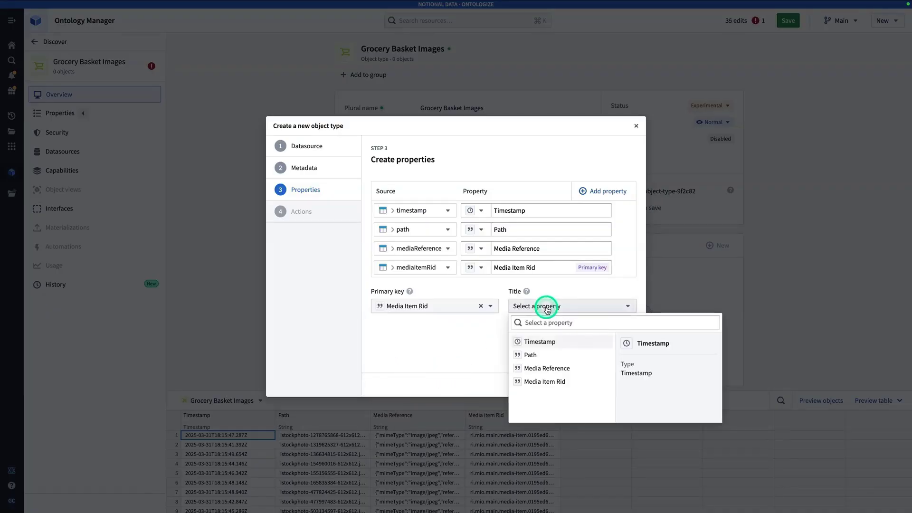
{"action": "left_click", "coordinate": [559, 354]}
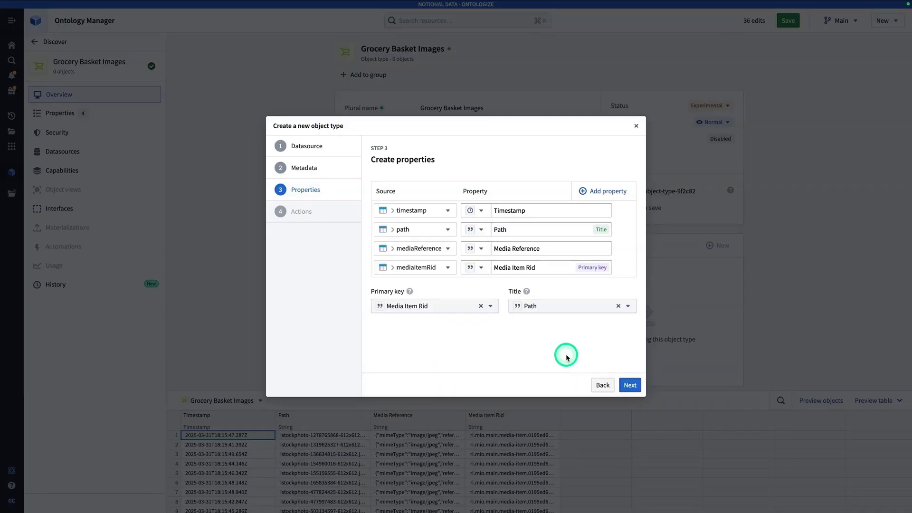
{"action": "left_click", "coordinate": [632, 386]}
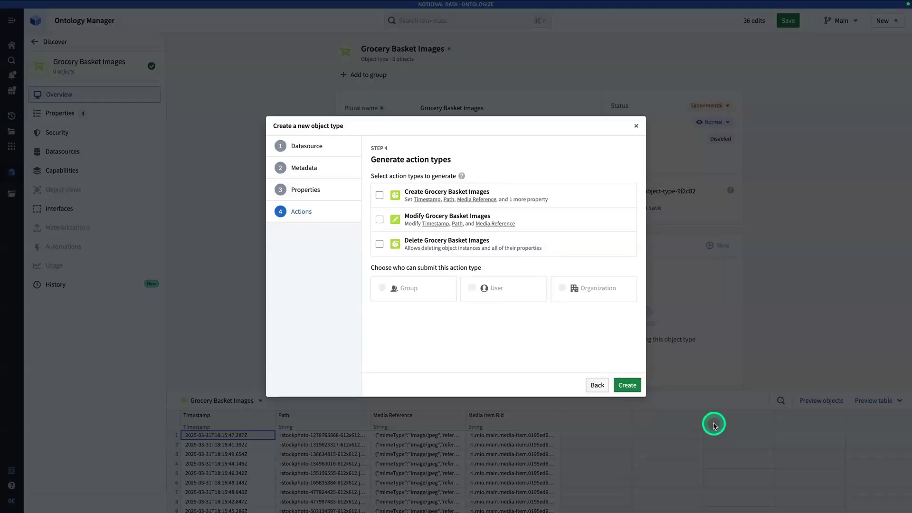
{"action": "left_click", "coordinate": [627, 385]}
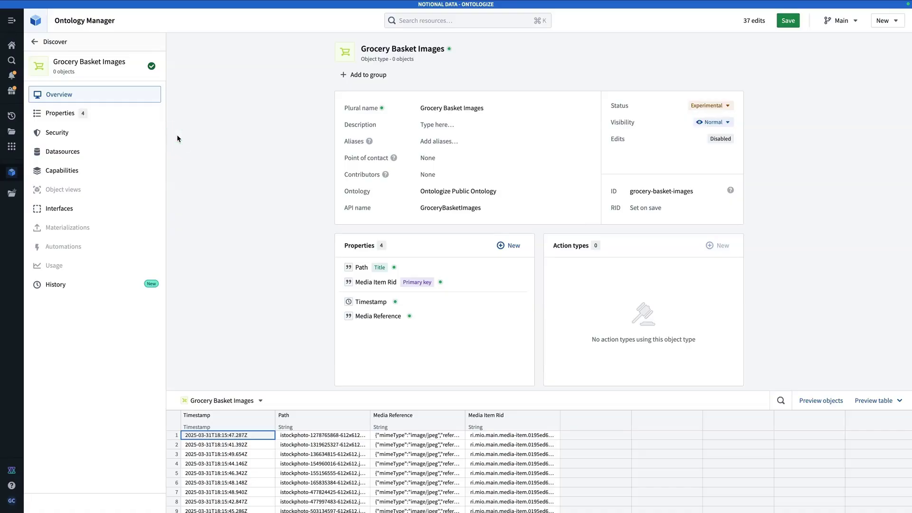
- Change the base type of the object type's Media Reference property to Media reference
{"action": "left_click", "coordinate": [97, 117]}
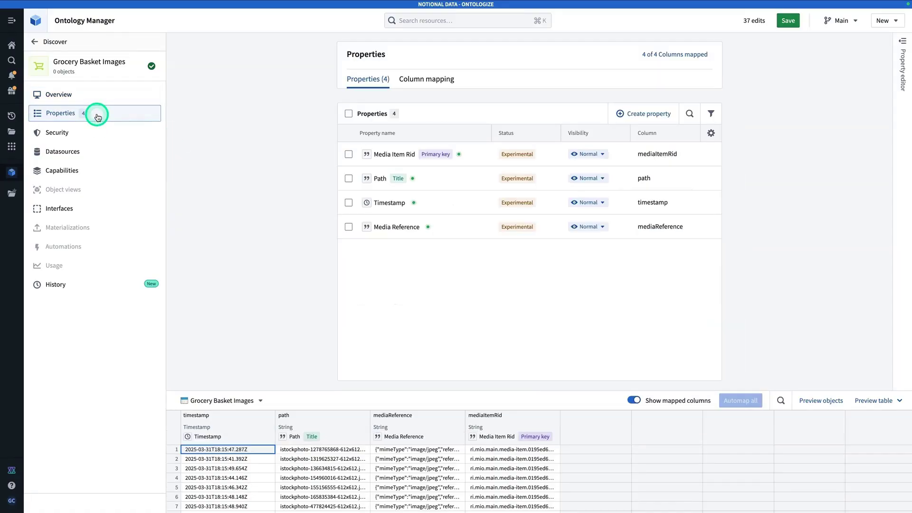
{"action": "left_click", "coordinate": [458, 230]}
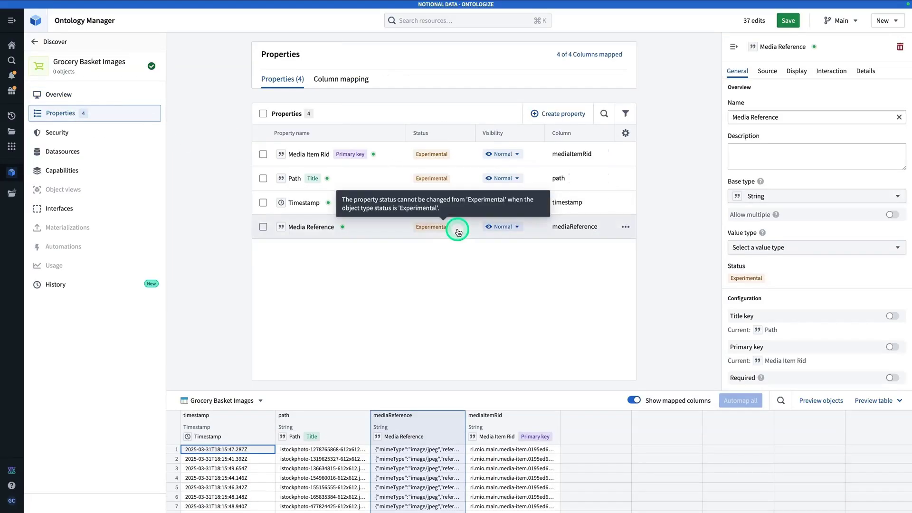
{"action": "scroll", "coordinate": [765, 259], "scroll_direction": "down", "scroll_amount": 2}
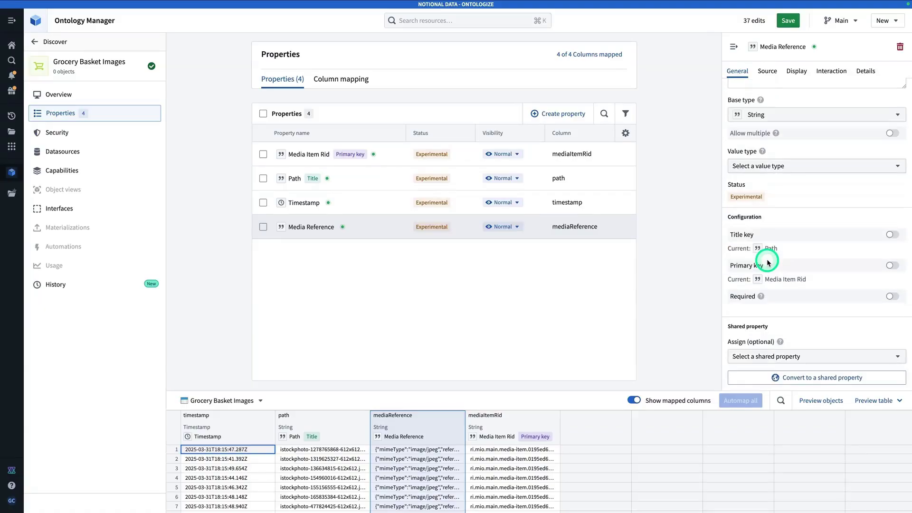
{"action": "scroll", "coordinate": [767, 262], "scroll_direction": "up", "scroll_amount": 2}
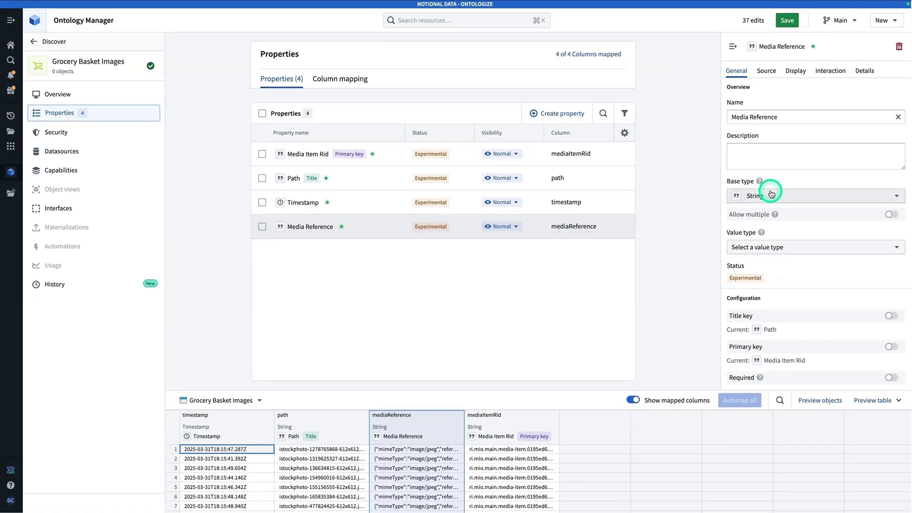
{"action": "scroll", "coordinate": [771, 194], "scroll_direction": "down", "scroll_amount": 1}
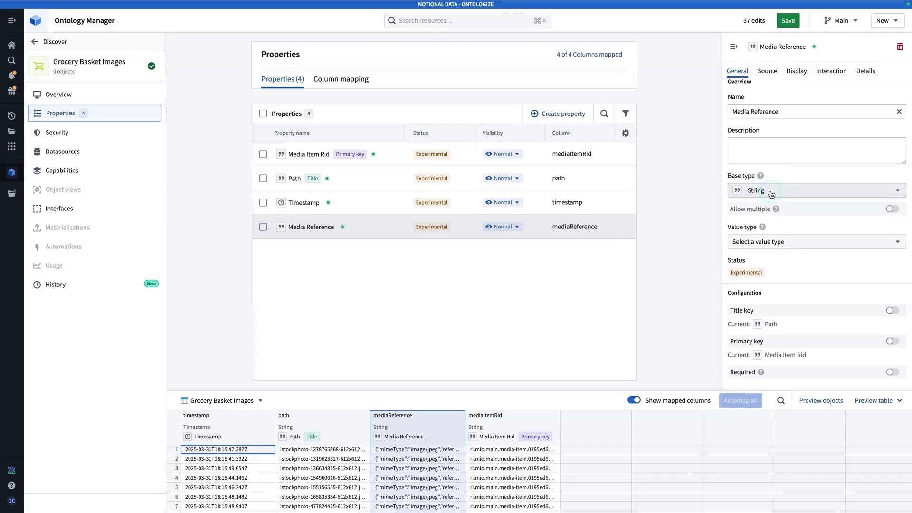
{"action": "left_click", "coordinate": [771, 193]}
{"action": "scroll", "coordinate": [790, 265], "scroll_direction": "down", "scroll_amount": 5}
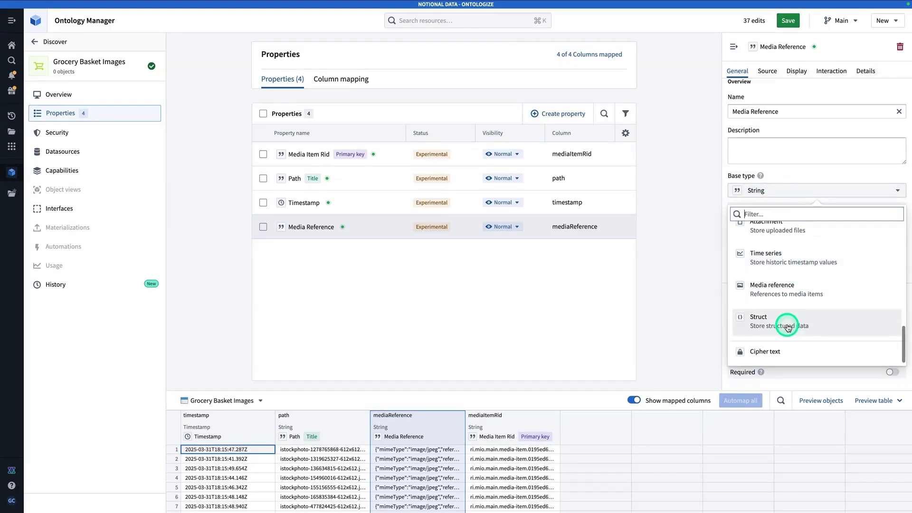
{"action": "left_click", "coordinate": [798, 288]}
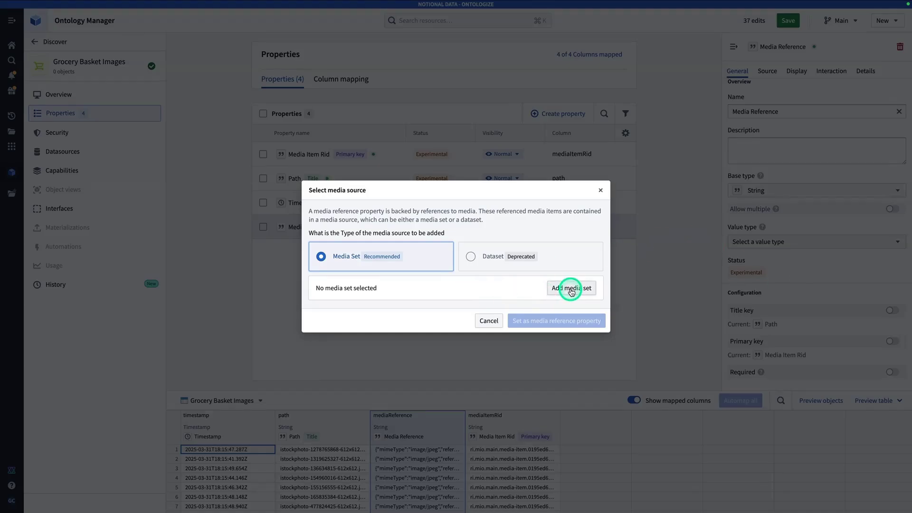
- Use the Grocery Shopping Baskets media set from the Images in AIP Logic folder as the property's media source
{"action": "left_click", "coordinate": [571, 289]}
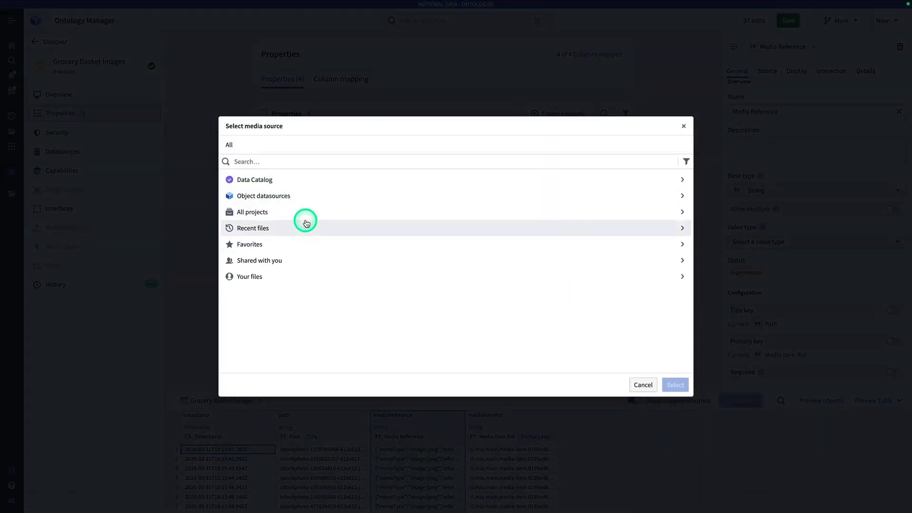
{"action": "left_click", "coordinate": [305, 230]}
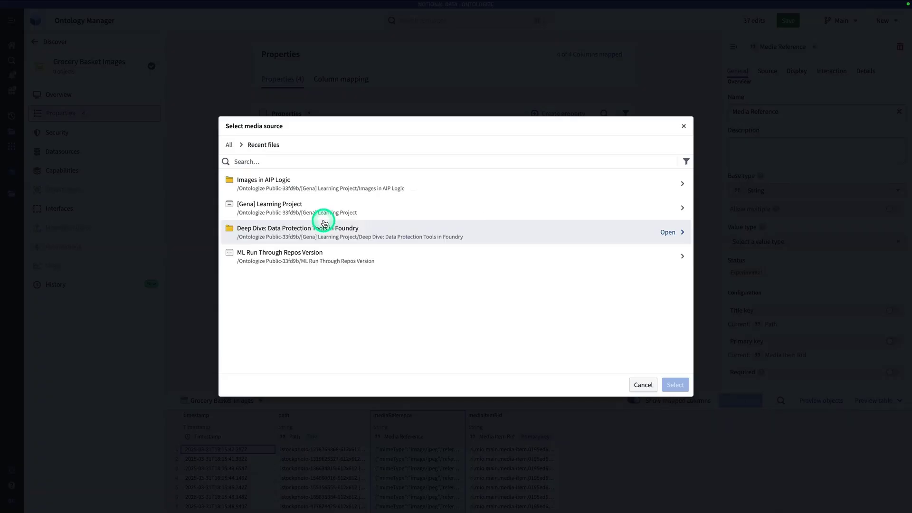
{"action": "left_click", "coordinate": [311, 187]}
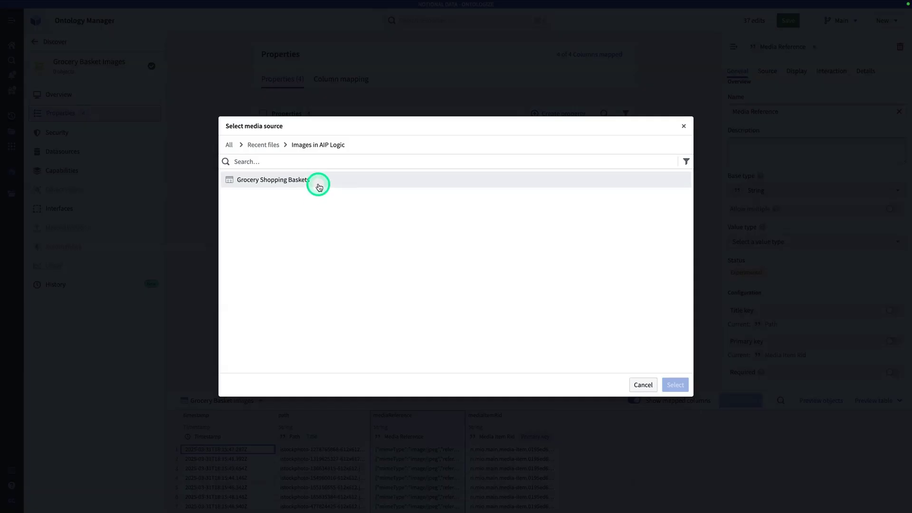
{"action": "left_click", "coordinate": [318, 186]}
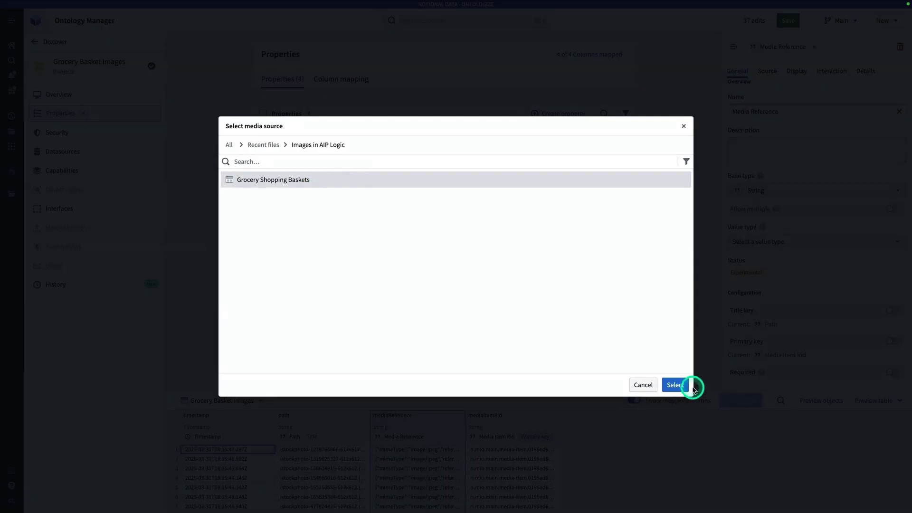
{"action": "left_click", "coordinate": [676, 385]}
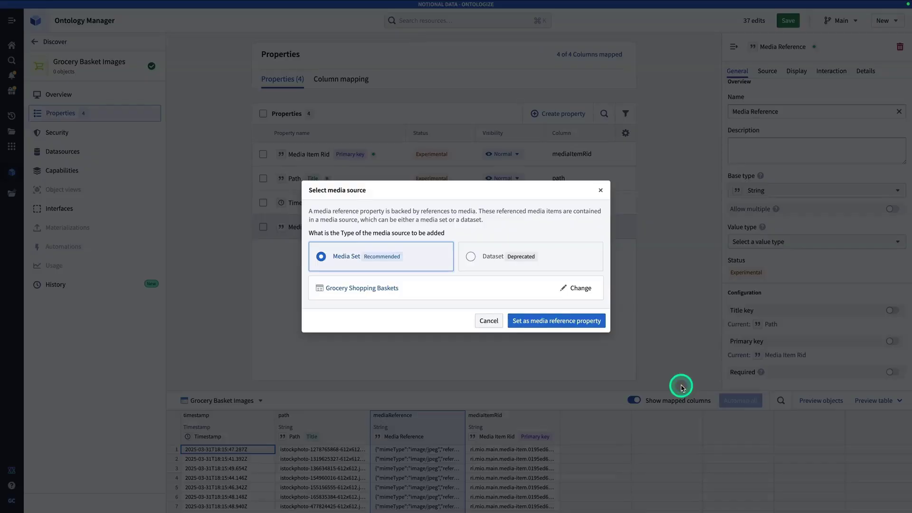
{"action": "left_click", "coordinate": [573, 321]}
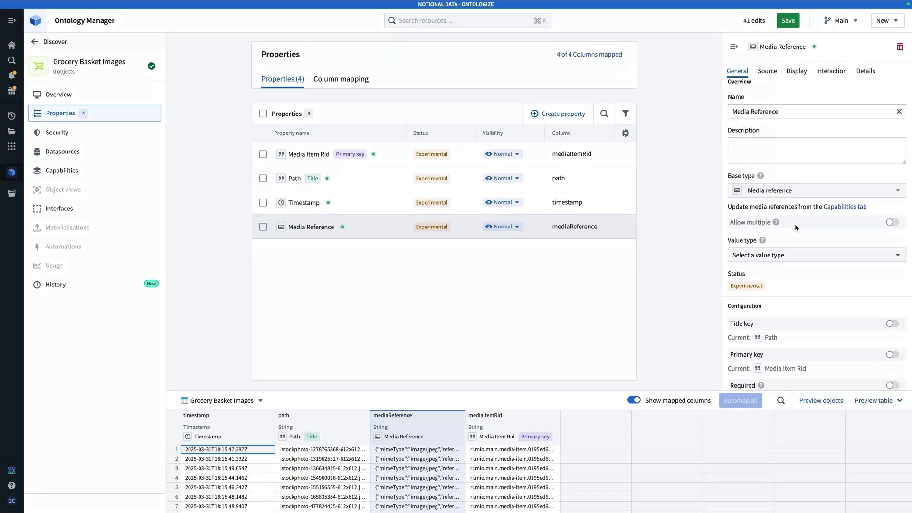
- Save the object type edits to the ontology and check the indexing pipeline of its datasource
{"action": "left_click", "coordinate": [788, 21]}
{"action": "left_click", "coordinate": [618, 394]}
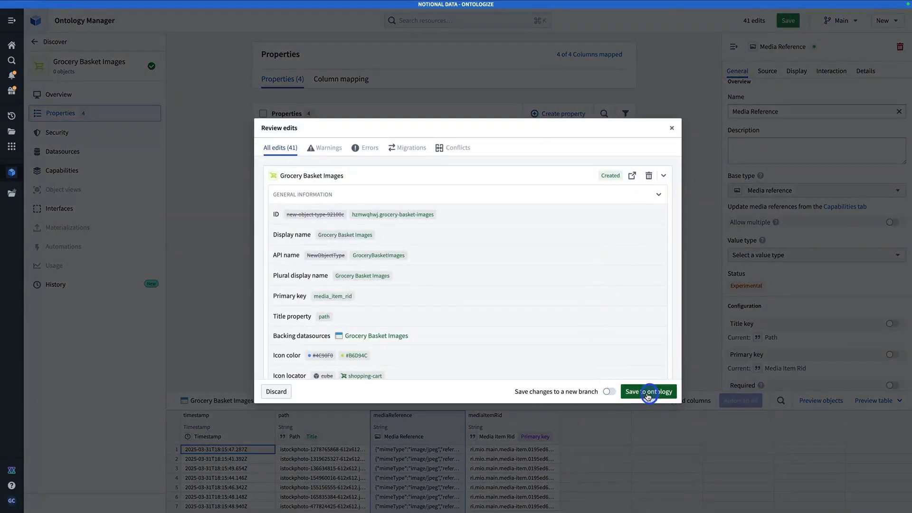
{"action": "left_click", "coordinate": [531, 278]}
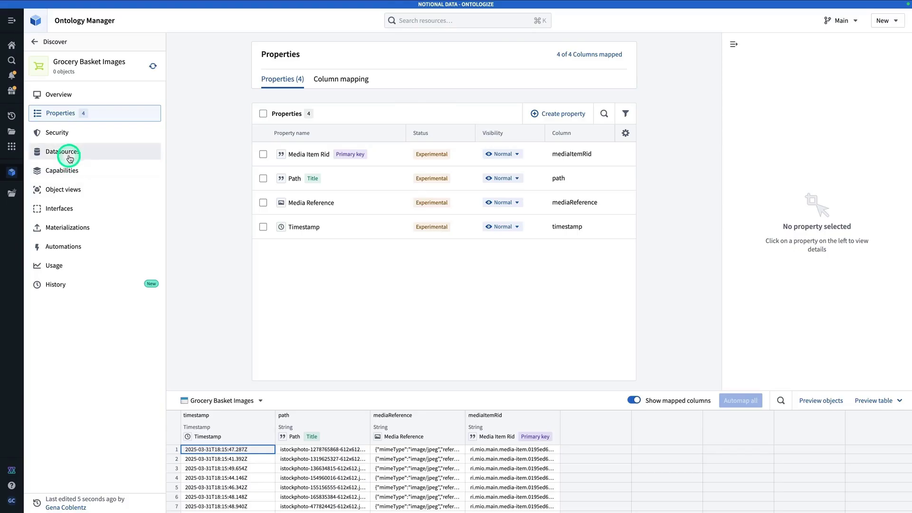
{"action": "left_click", "coordinate": [84, 158]}
{"action": "scroll", "coordinate": [499, 254], "scroll_direction": "down", "scroll_amount": 5}
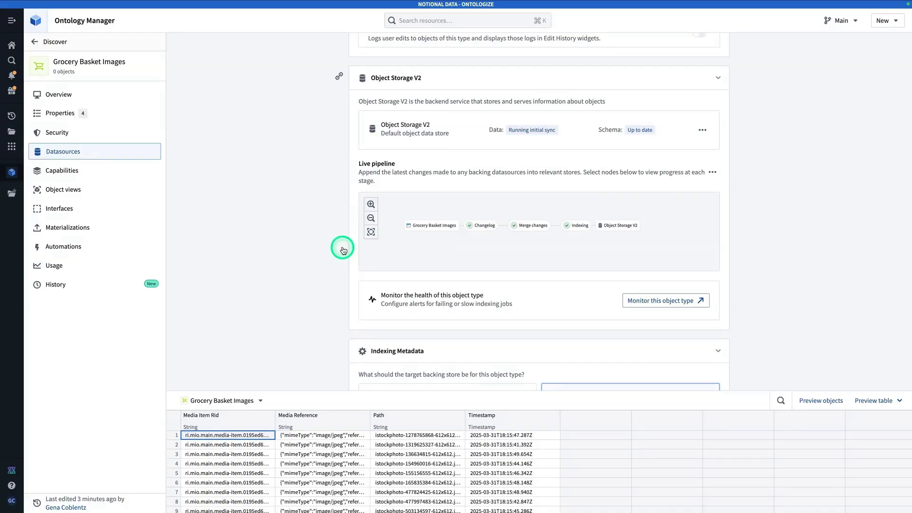
- Switch to AIP Logic and start creating a new logic function
{"action": "key", "text": "super+j"}
{"action": "type", "text": "aip logic"}
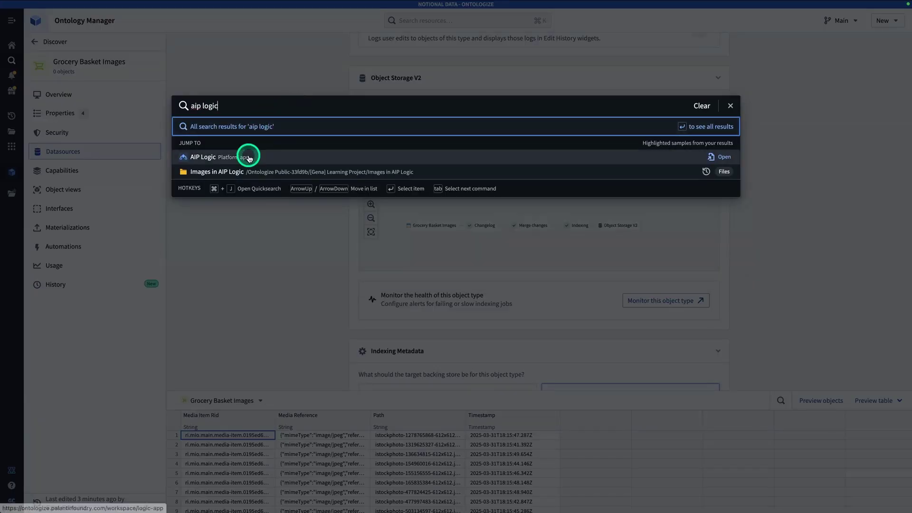
{"action": "left_click", "coordinate": [246, 154]}
{"action": "left_click", "coordinate": [839, 21]}
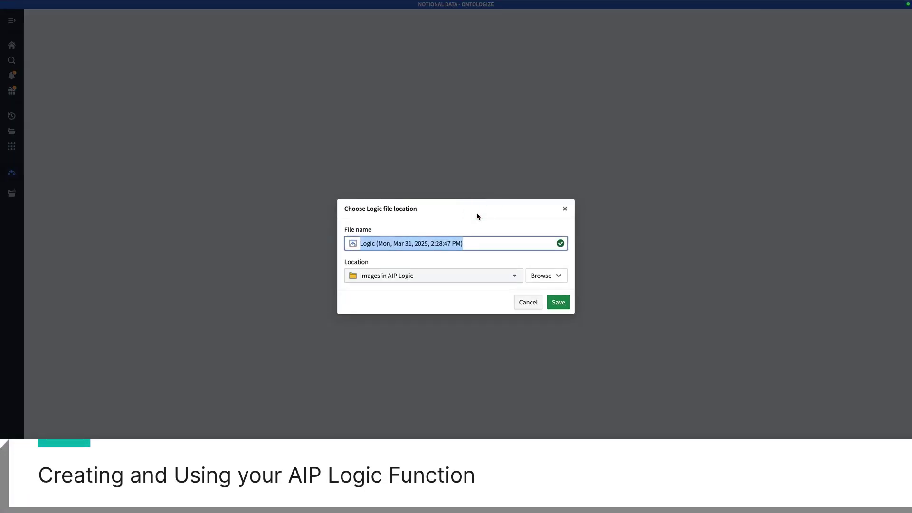
- Name the logic file Grocery Basket Object Identification and save it in the Images in AIP Logic folder
{"action": "type", "text": "Grocery Basket"}
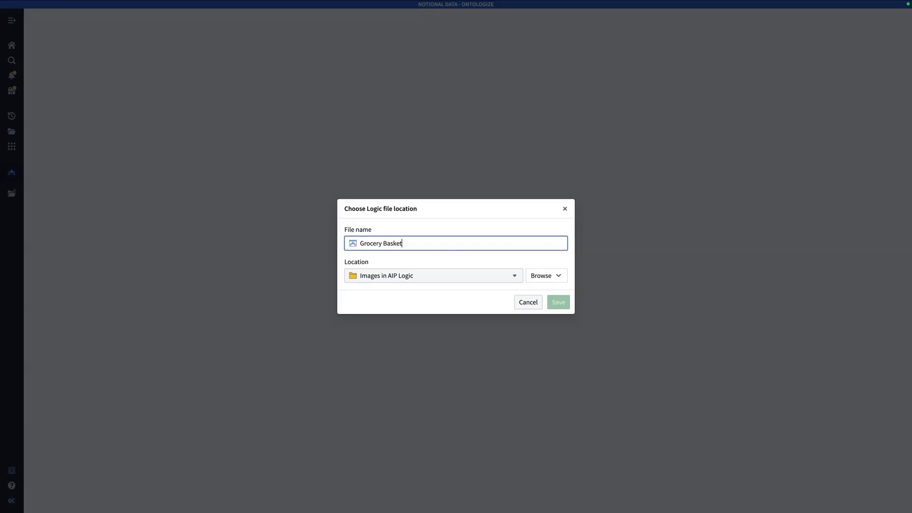
{"action": "type", "text": " Obj"}
{"action": "key", "text": "BackSpace"}
{"action": "key", "text": "BackSpace"}
{"action": "key", "text": "BackSpace"}
{"action": "type", "text": "Object Identificatio"}
{"action": "left_click", "coordinate": [559, 304]}
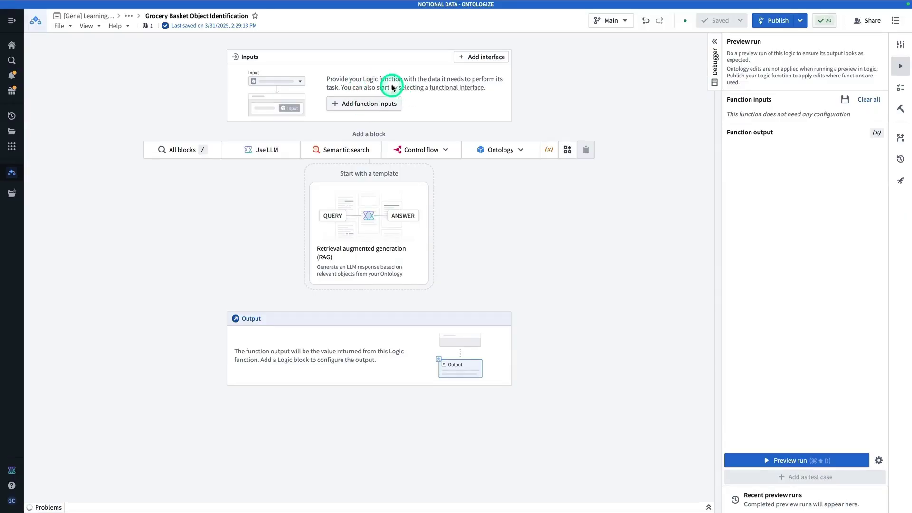
- Add a function input whose type is a single Grocery Basket Images object
{"action": "left_click", "coordinate": [348, 101]}
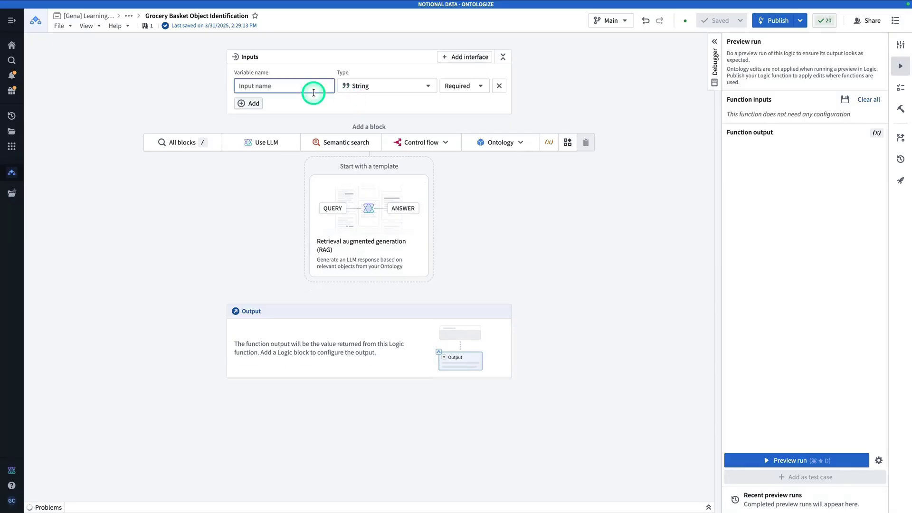
{"action": "left_click", "coordinate": [356, 92]}
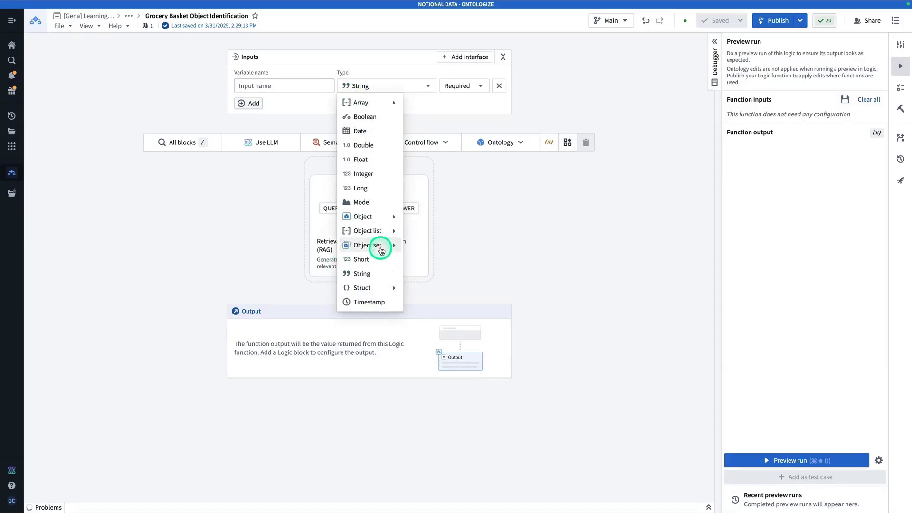
{"action": "mouse_move", "coordinate": [380, 248]}
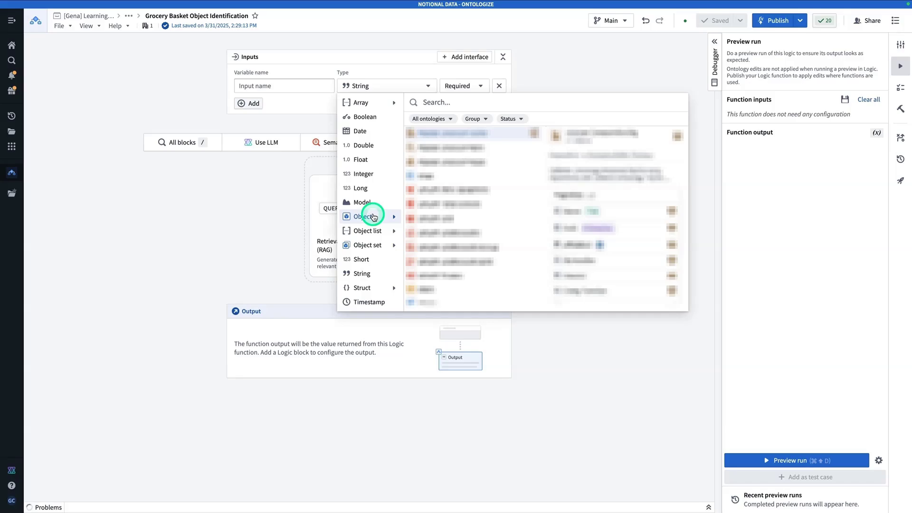
{"action": "left_click", "coordinate": [454, 101]}
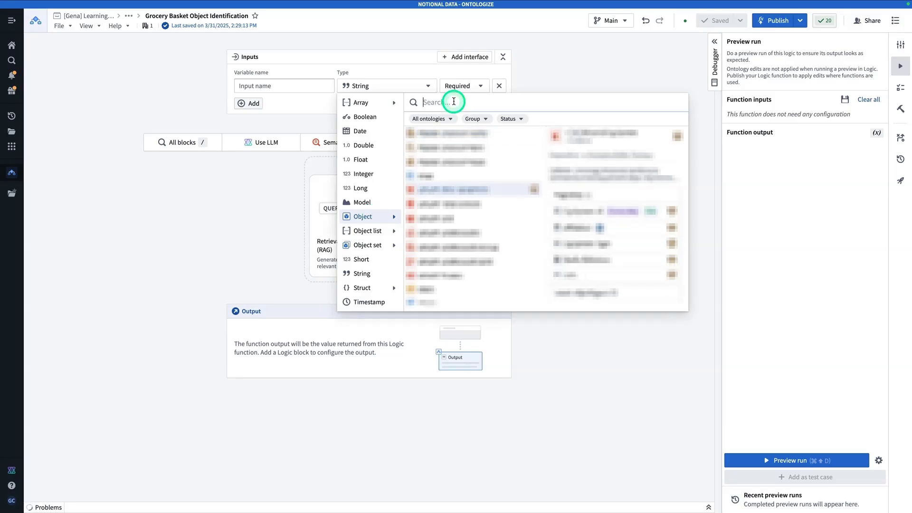
{"action": "type", "text": "grocery"}
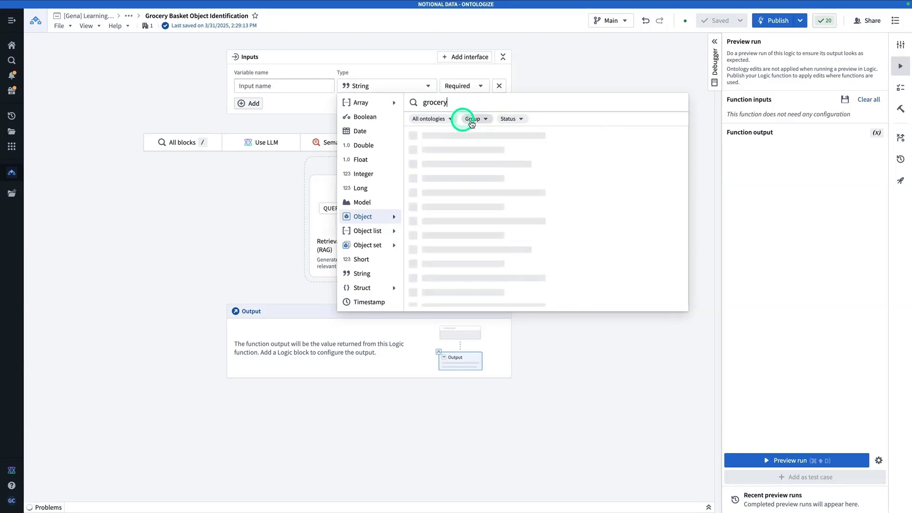
{"action": "left_click", "coordinate": [495, 139]}
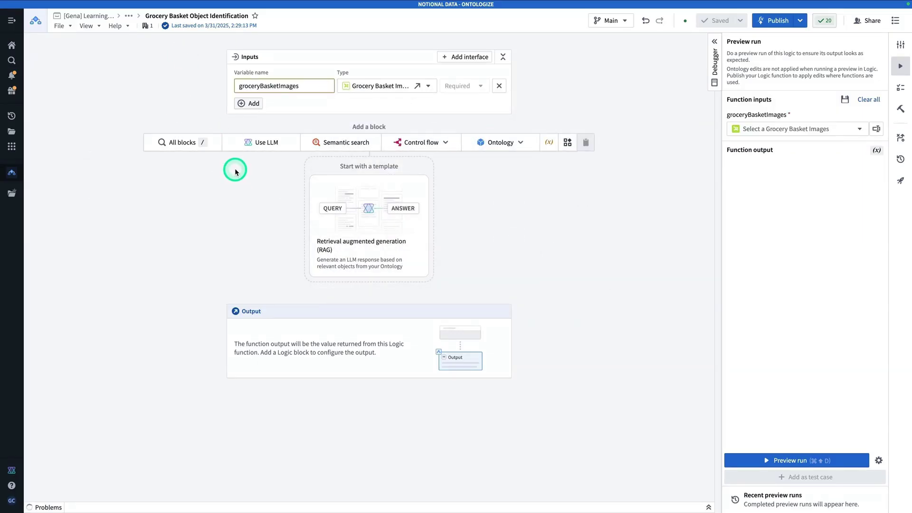
- Add a Use LLM block named Identify Items in Basket, instructed "You are responsible for identifying items in an image of a grocery basket."
{"action": "left_click", "coordinate": [276, 146]}
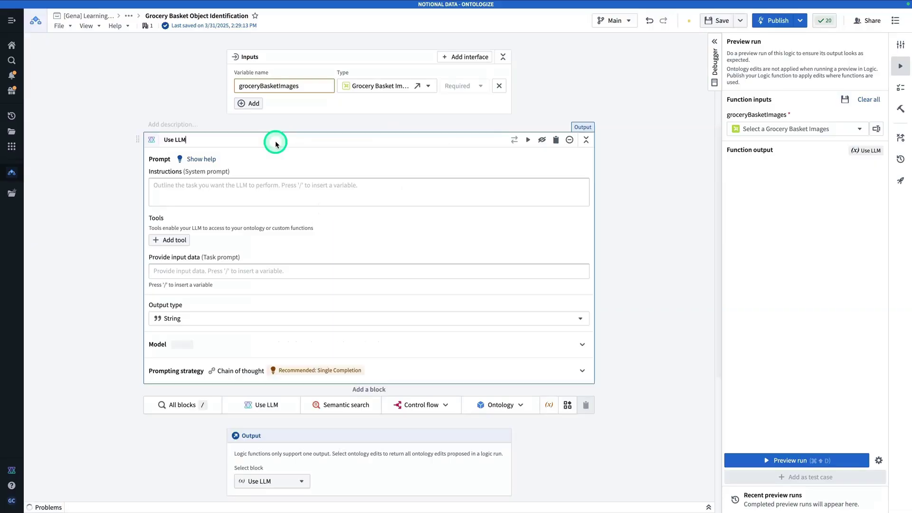
{"action": "type", "text": "Identify Items in Basket"}
{"action": "left_click", "coordinate": [244, 185]}
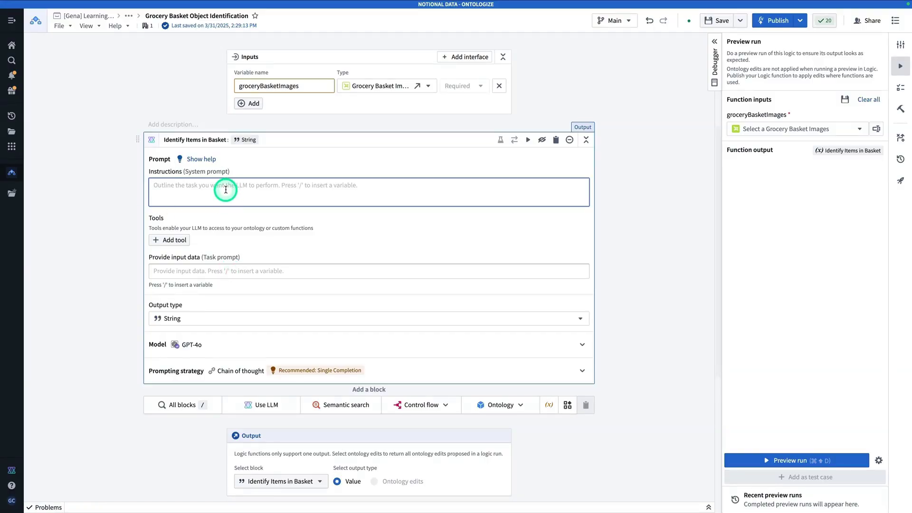
{"action": "type", "text": "You are re"}
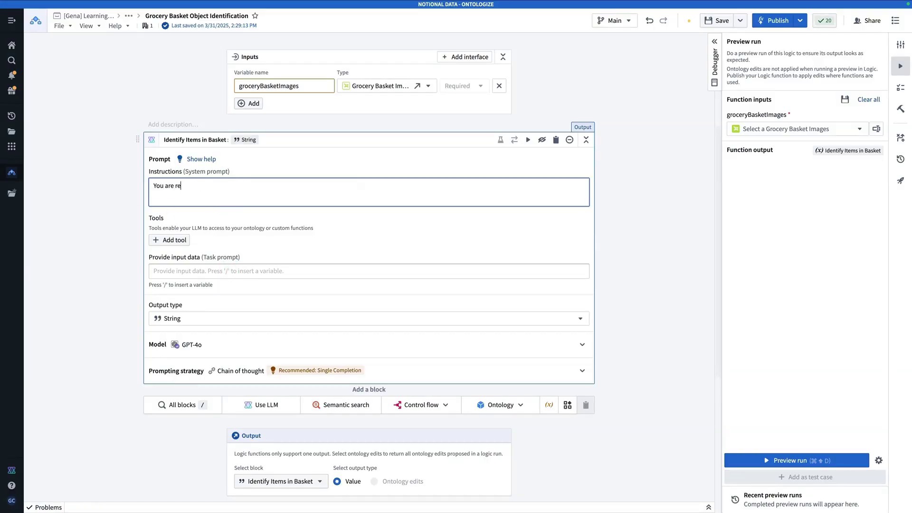
{"action": "type", "text": "sponsible for identifying items in an image of a"}
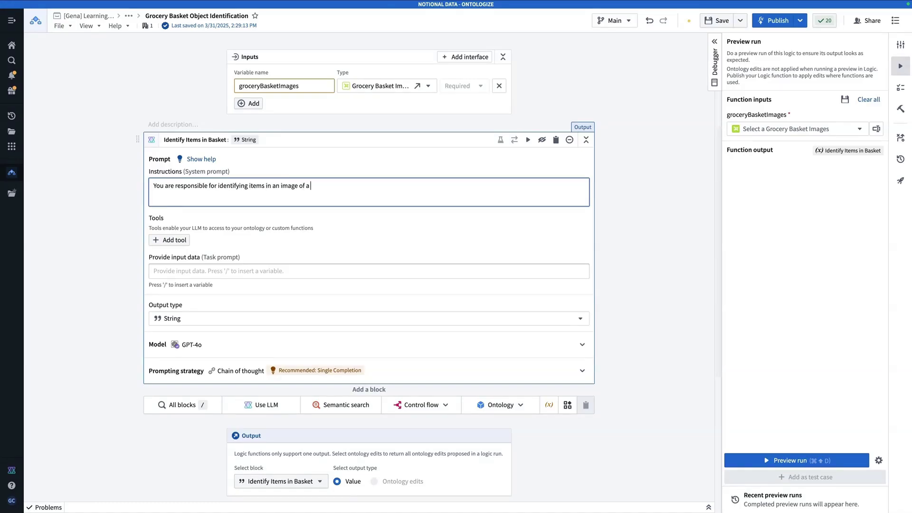
{"action": "type", "text": " grocery basket."}
- Fill the block's task prompt with "grocery basket:" followed by the Media Reference property of the groceryBasketImages variable
{"action": "left_click", "coordinate": [190, 269]}
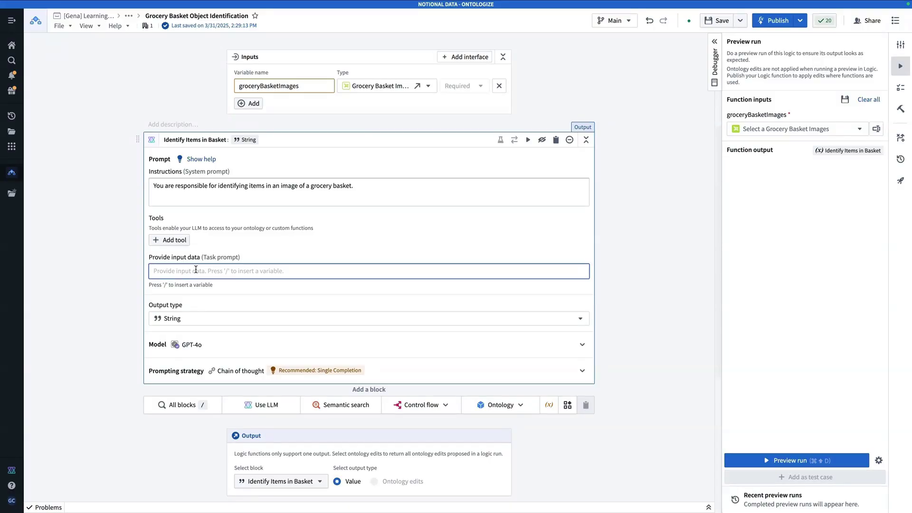
{"action": "type", "text": "grocery basket: /"}
{"action": "left_click", "coordinate": [205, 274]}
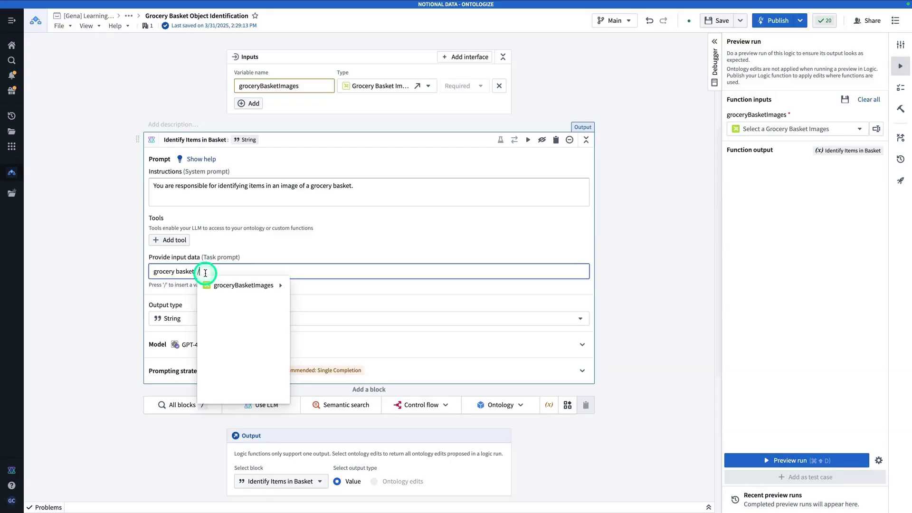
{"action": "left_click", "coordinate": [272, 288]}
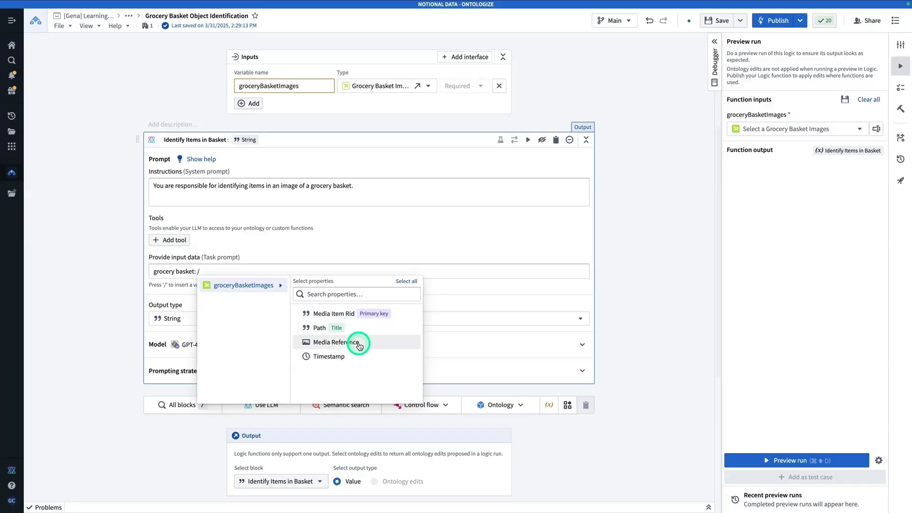
{"action": "left_click", "coordinate": [360, 345]}
{"action": "left_click", "coordinate": [362, 395]}
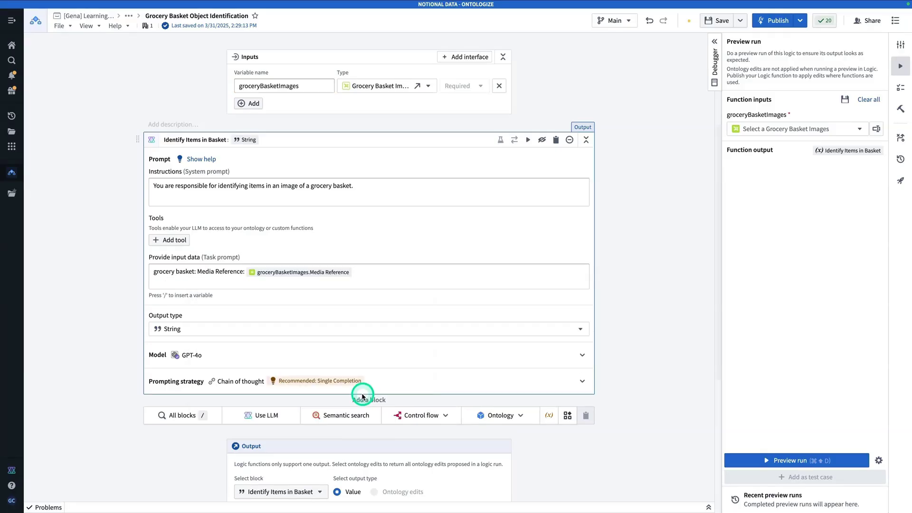
{"action": "scroll", "coordinate": [228, 290], "scroll_direction": "down", "scroll_amount": 1}
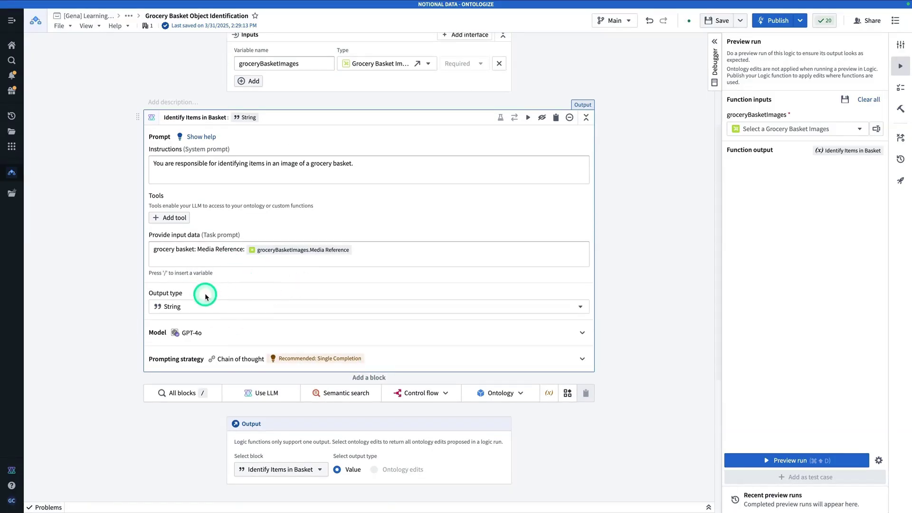
{"action": "left_click", "coordinate": [768, 128]}
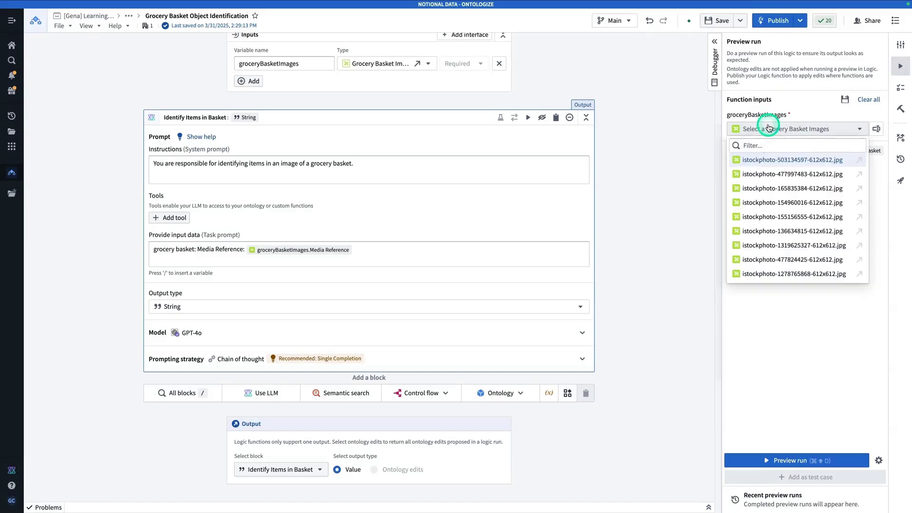
{"action": "left_click", "coordinate": [789, 160]}
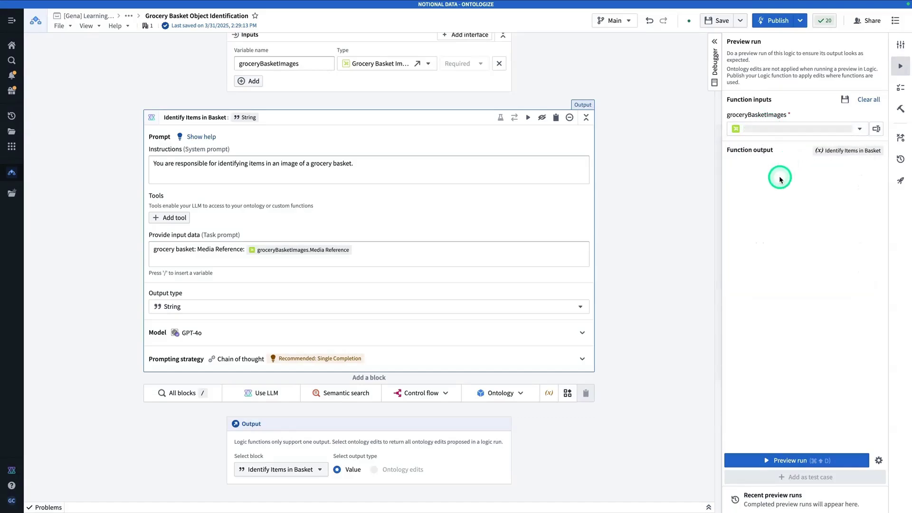
{"action": "left_click", "coordinate": [803, 460]}
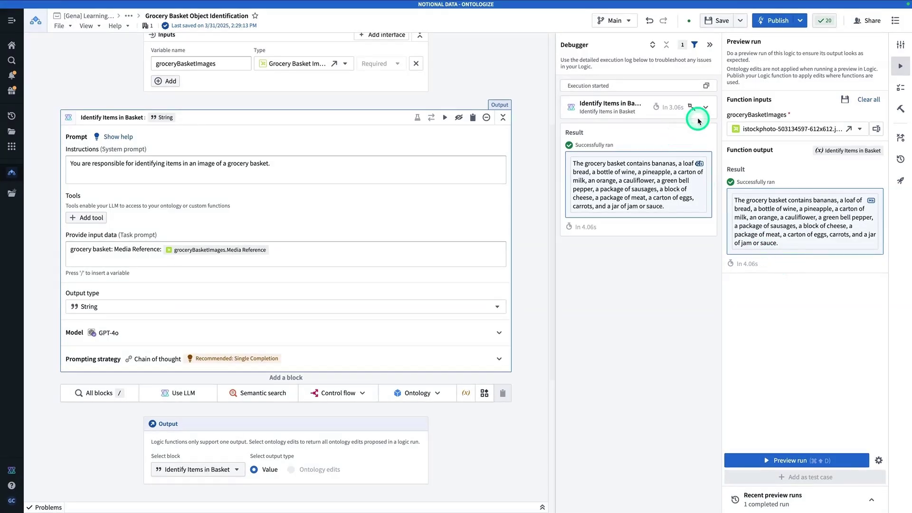
- Inspect the debugger details of the Identify Items in Basket block and view the full basket image in its task prompt
{"action": "left_click", "coordinate": [705, 107]}
{"action": "scroll", "coordinate": [667, 297], "scroll_direction": "down", "scroll_amount": 1}
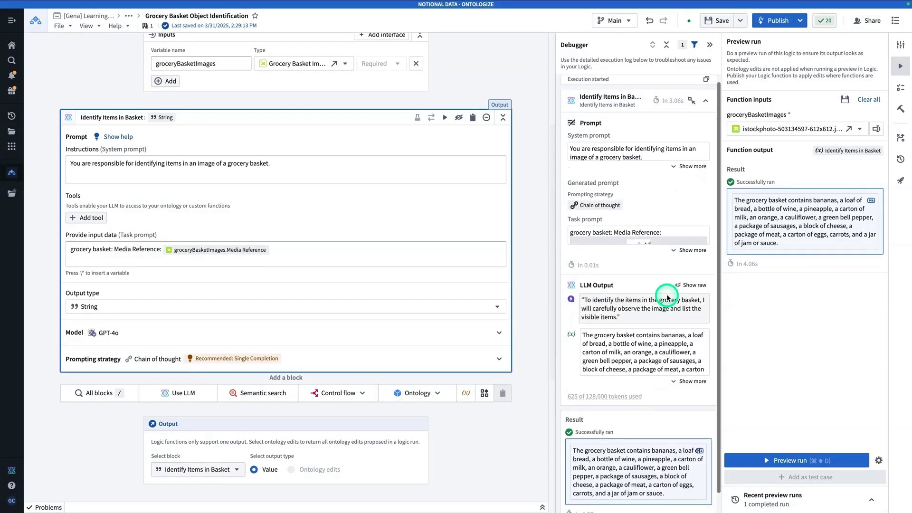
{"action": "left_click", "coordinate": [684, 230]}
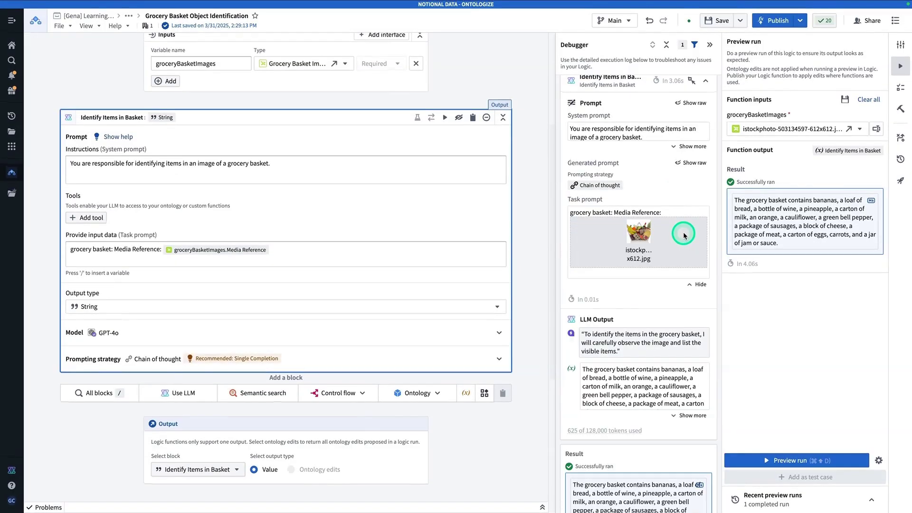
{"action": "left_click", "coordinate": [634, 242]}
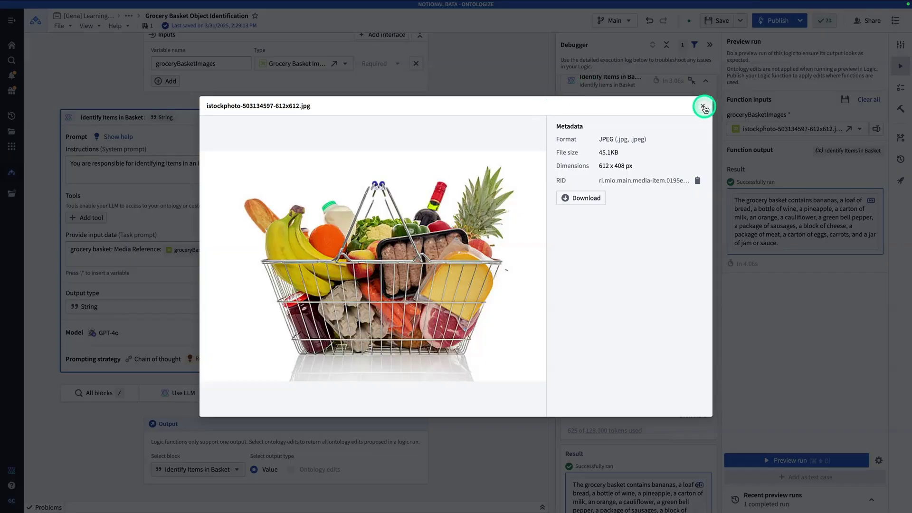
{"action": "left_click", "coordinate": [702, 105]}
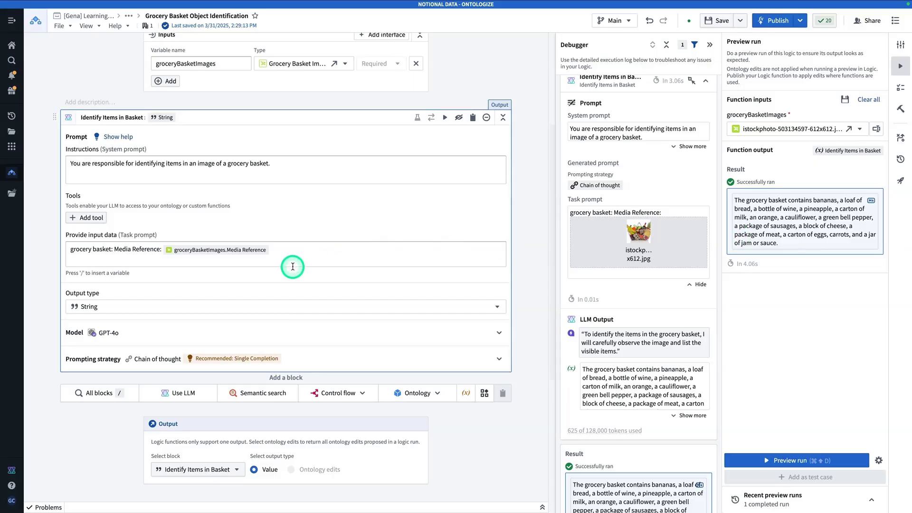
{"action": "scroll", "coordinate": [285, 267], "scroll_direction": "up", "scroll_amount": 1}
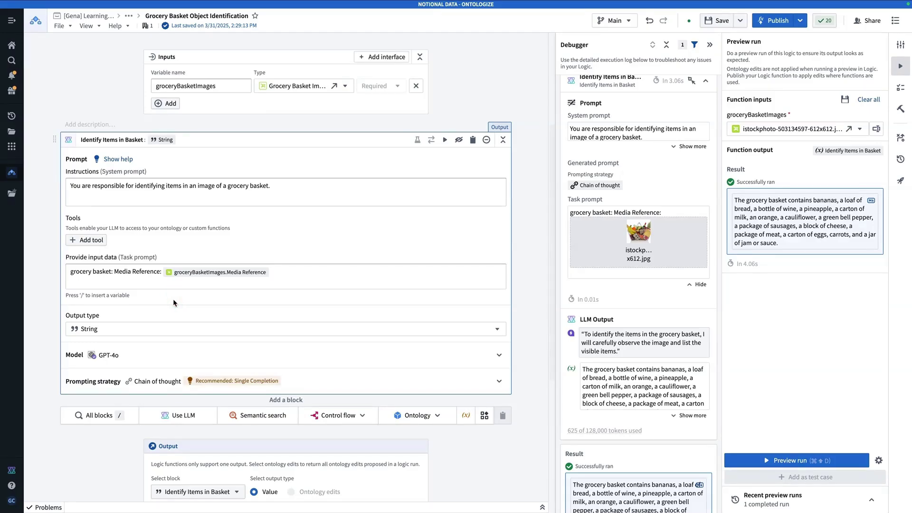
- Save the logic file and bind the function to the Ontologize Public Ontology
{"action": "left_click", "coordinate": [713, 23]}
{"action": "left_click", "coordinate": [768, 22]}
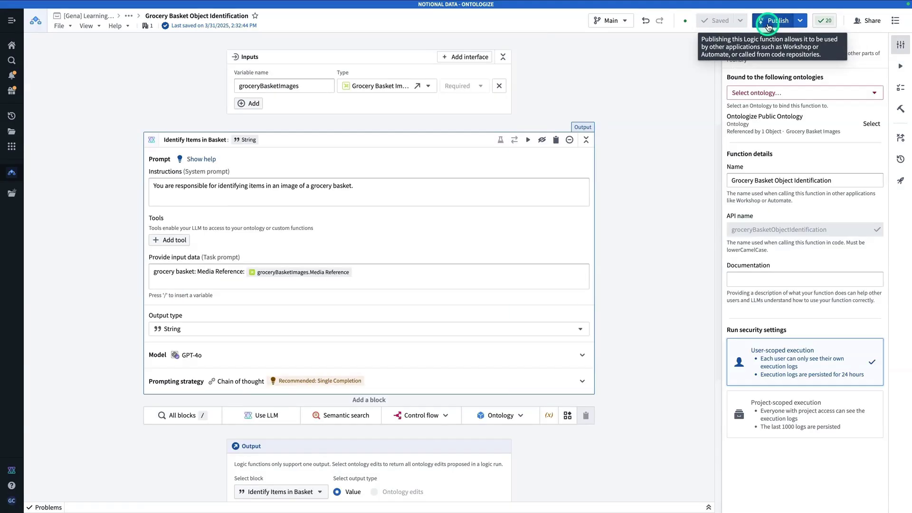
{"action": "left_click", "coordinate": [784, 94]}
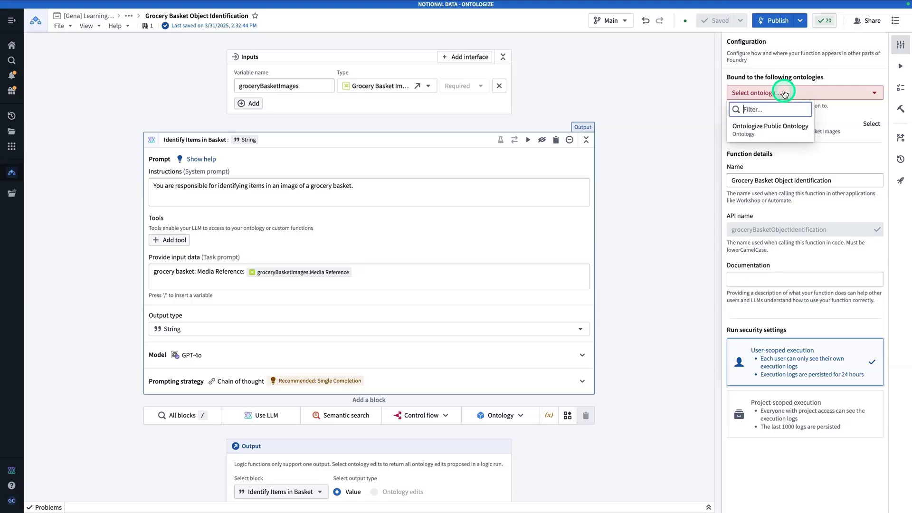
{"action": "left_click", "coordinate": [778, 127]}
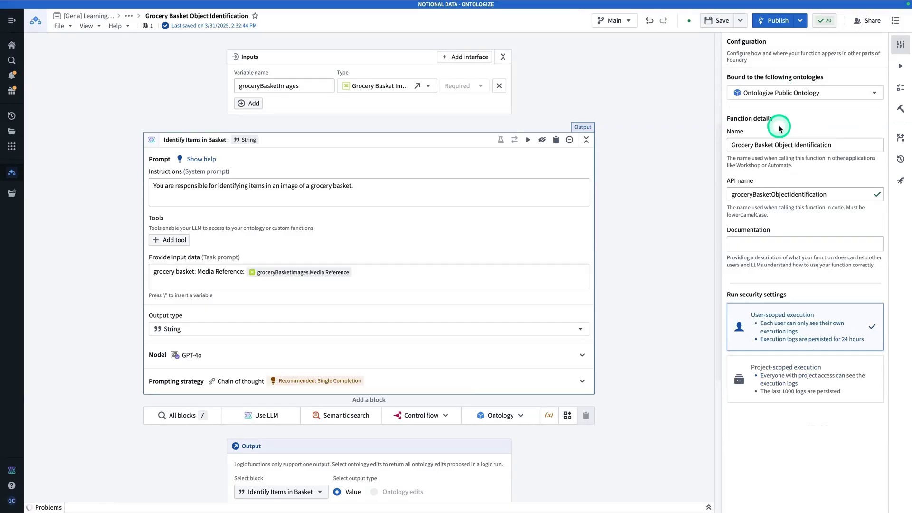
- Save the ontology binding and publish the Grocery Basket Object Identification function
{"action": "left_click", "coordinate": [736, 26]}
{"action": "left_click", "coordinate": [772, 21]}
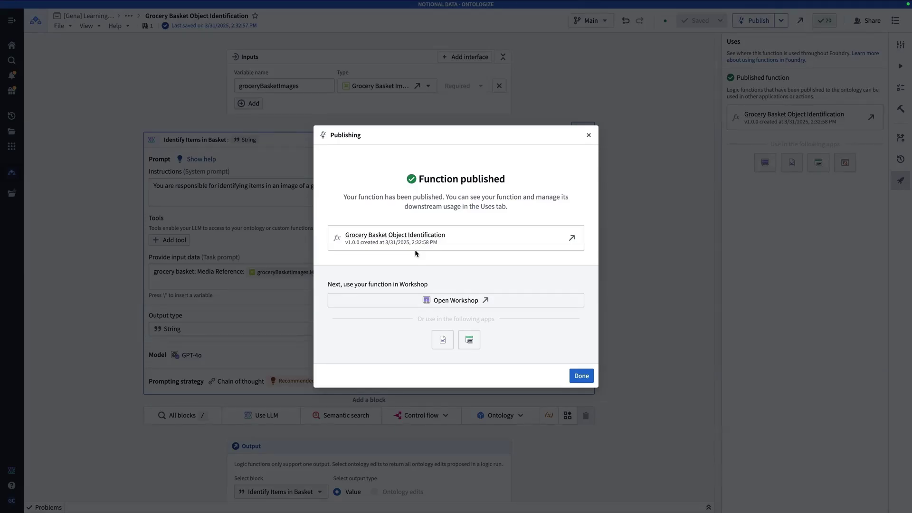
{"action": "left_click", "coordinate": [631, 357]}
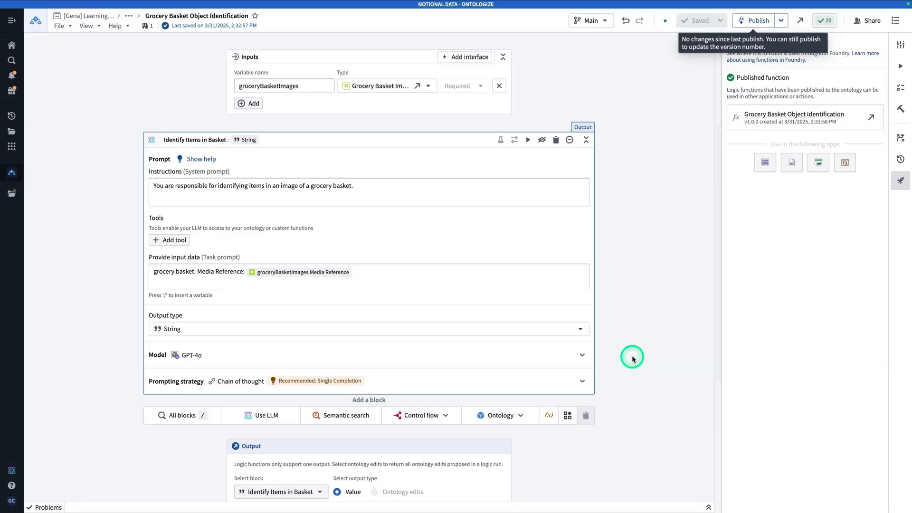
- Search the platform for "ontolo" and open Ontology Manager
{"action": "key", "text": "super+j"}
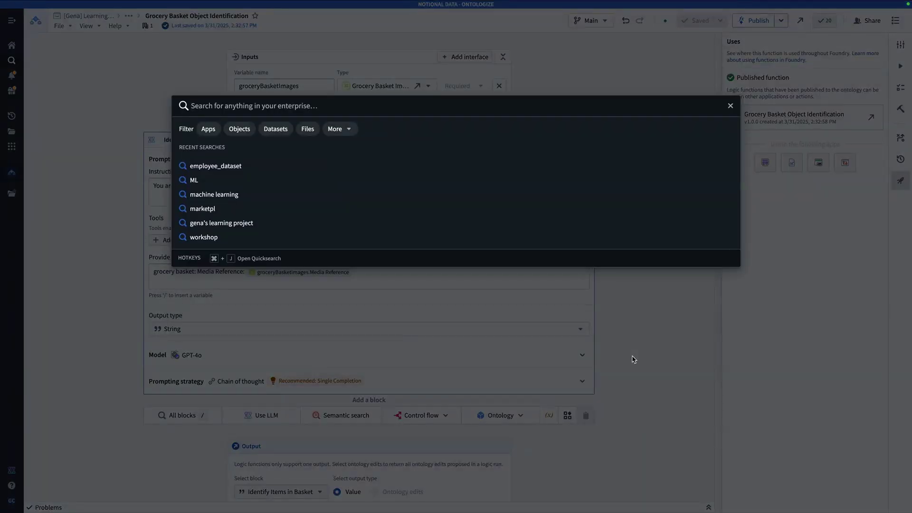
{"action": "type", "text": "ontolo"}
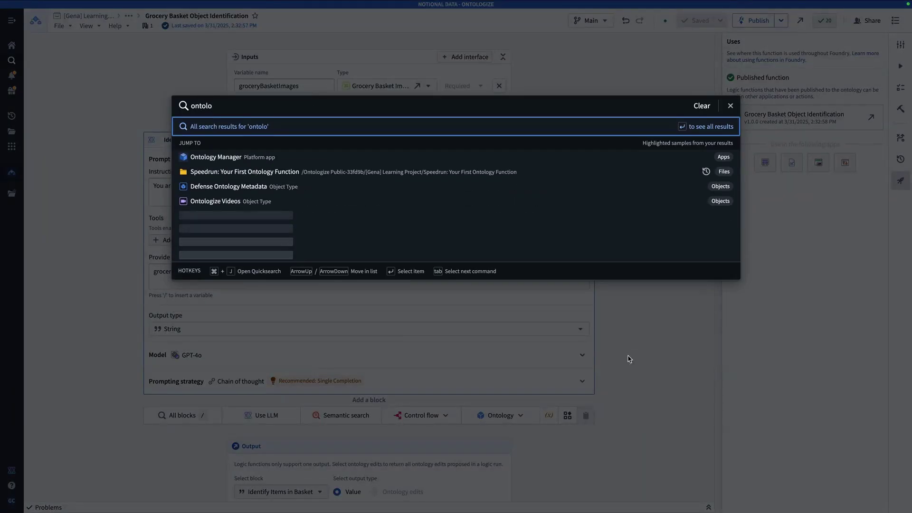
{"action": "left_click", "coordinate": [336, 154]}
{"action": "right_click", "coordinate": [336, 154]}
{"action": "left_click", "coordinate": [346, 154]}
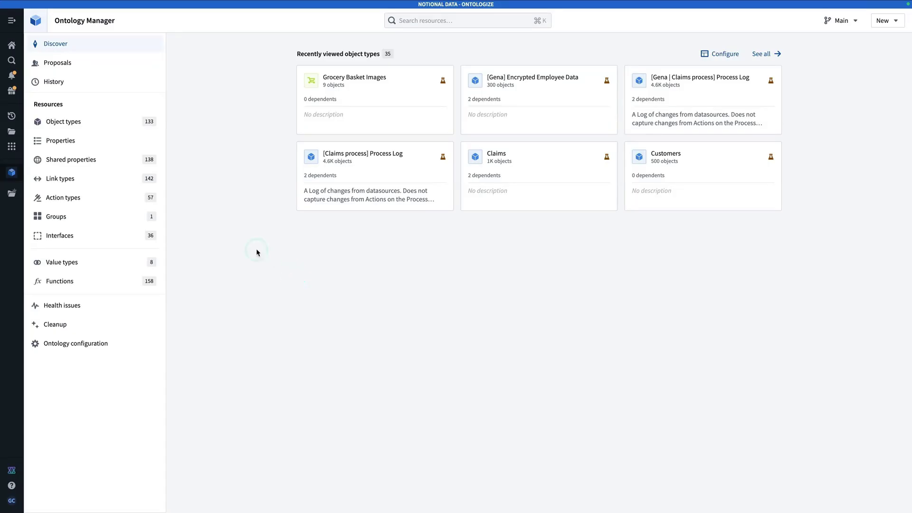
- Allow edits on the Grocery Basket Images object type in its datasource settings
{"action": "left_click", "coordinate": [371, 102]}
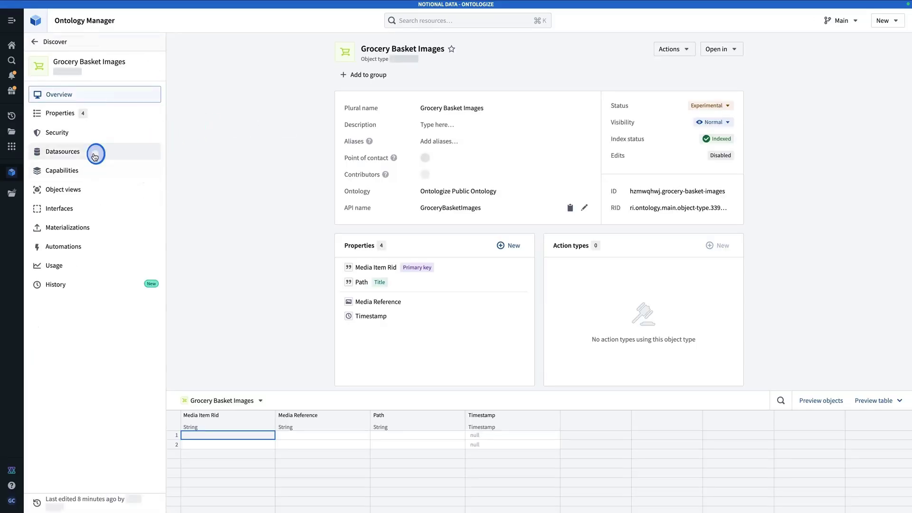
{"action": "left_click", "coordinate": [94, 157]}
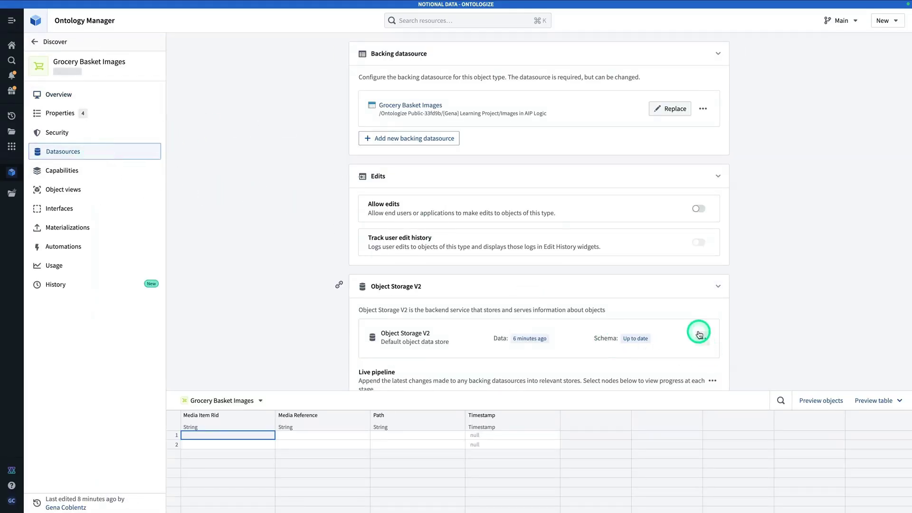
{"action": "left_click", "coordinate": [699, 209]}
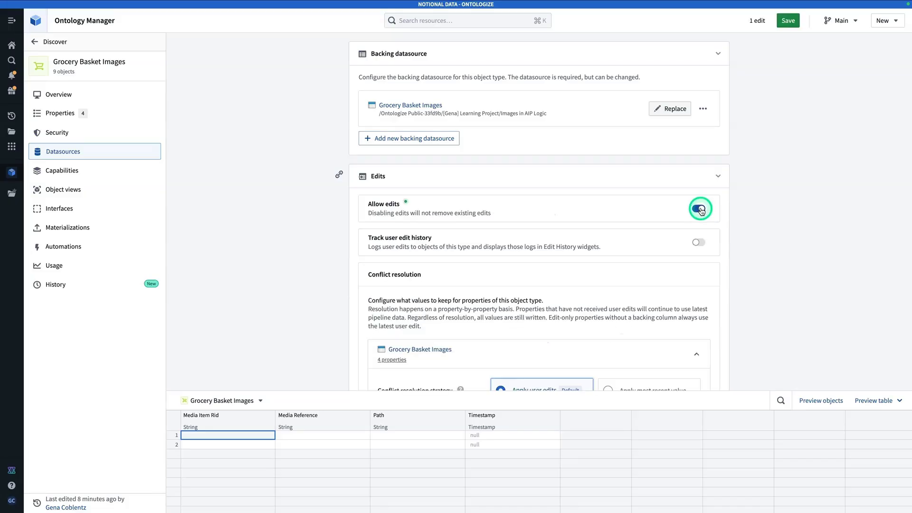
- Start a new action type that creates objects of the Grocery Basket Images type
{"action": "left_click", "coordinate": [882, 24]}
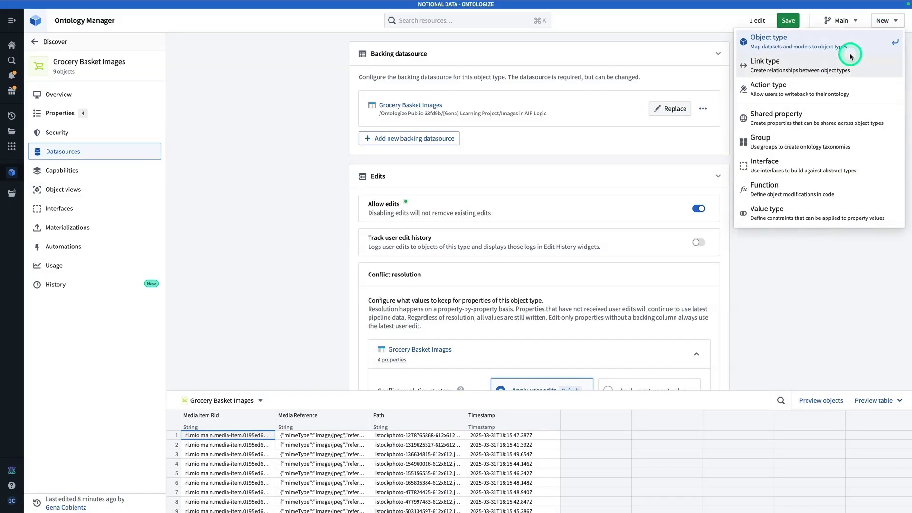
{"action": "left_click", "coordinate": [823, 90]}
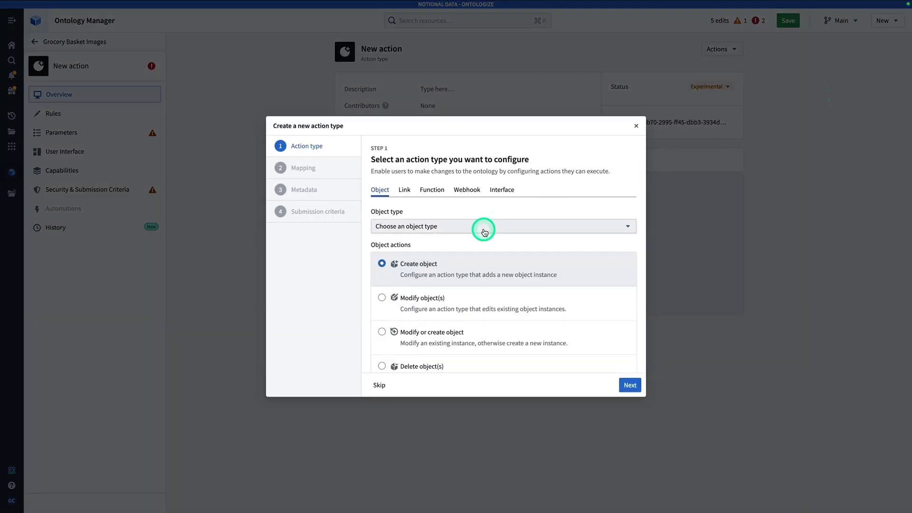
{"action": "left_click", "coordinate": [482, 232]}
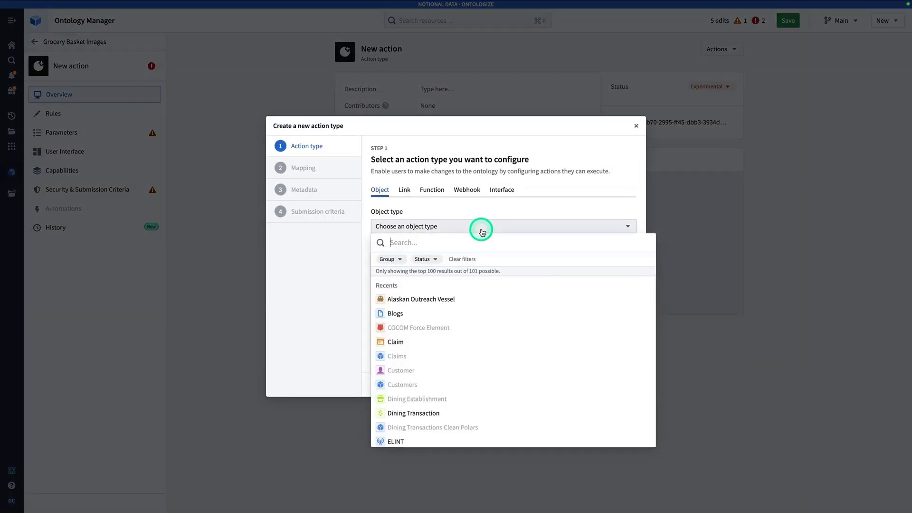
{"action": "type", "text": "gr"}
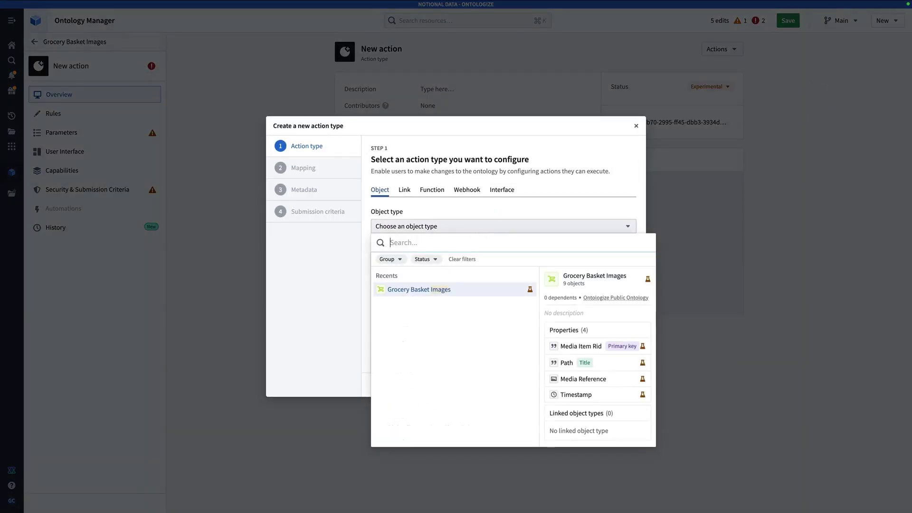
{"action": "type", "text": "ocery baslket"}
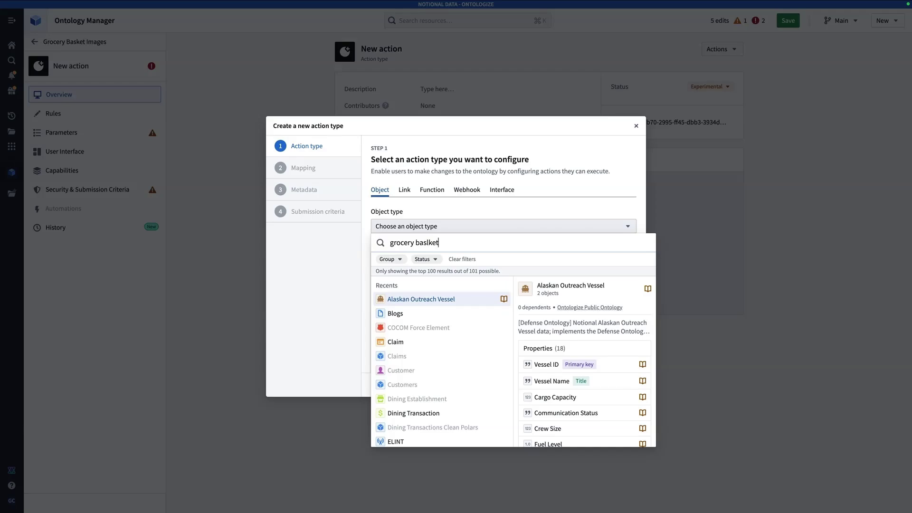
{"action": "key", "text": "BackSpace"}
{"action": "key", "text": "BackSpace"}
{"action": "key", "text": "BackSpace"}
{"action": "key", "text": "BackSpace"}
{"action": "type", "text": "ket"}
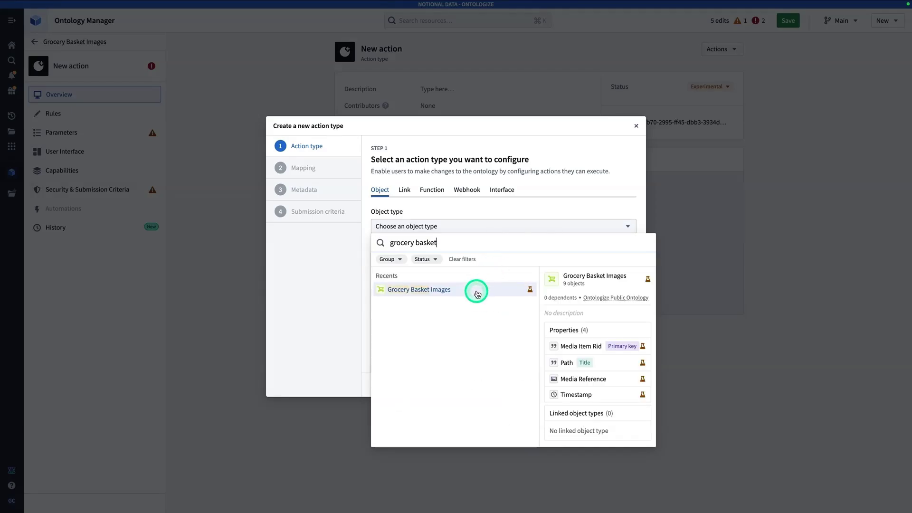
{"action": "left_click", "coordinate": [477, 294]}
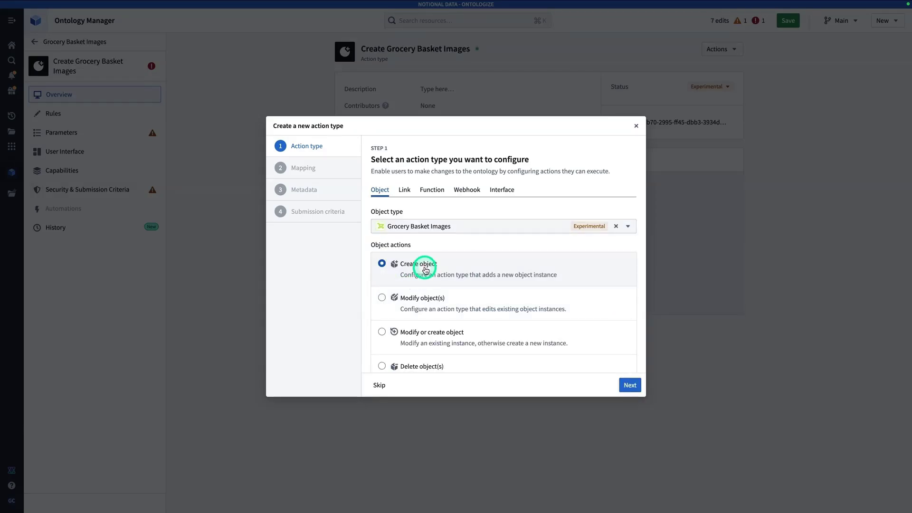
{"action": "left_click", "coordinate": [631, 386]}
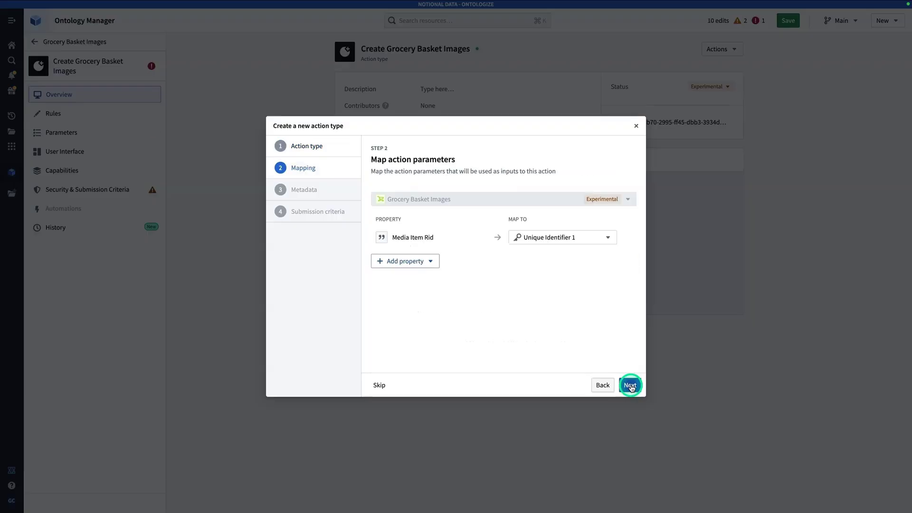
- Add the Media Reference property to the action's parameter mapping alongside Media Item Rid
{"action": "left_click", "coordinate": [413, 265]}
{"action": "left_click", "coordinate": [414, 267]}
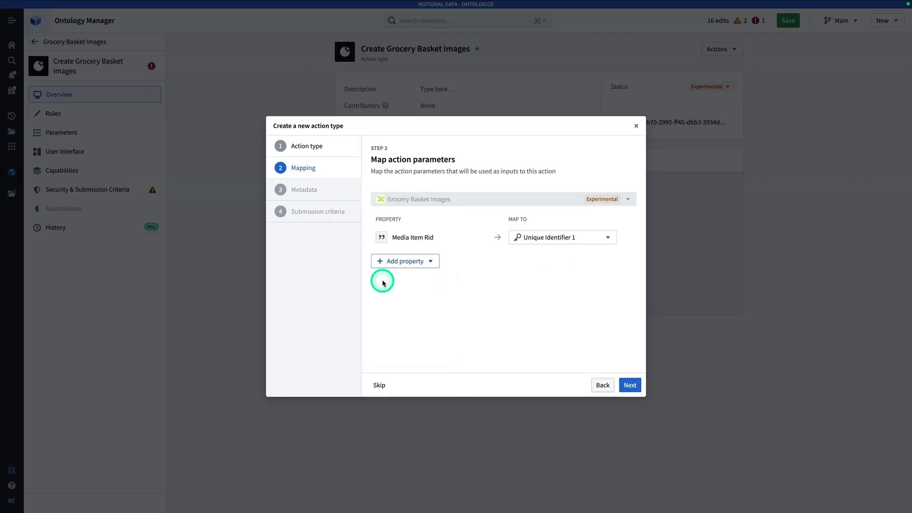
{"action": "left_click", "coordinate": [394, 261]}
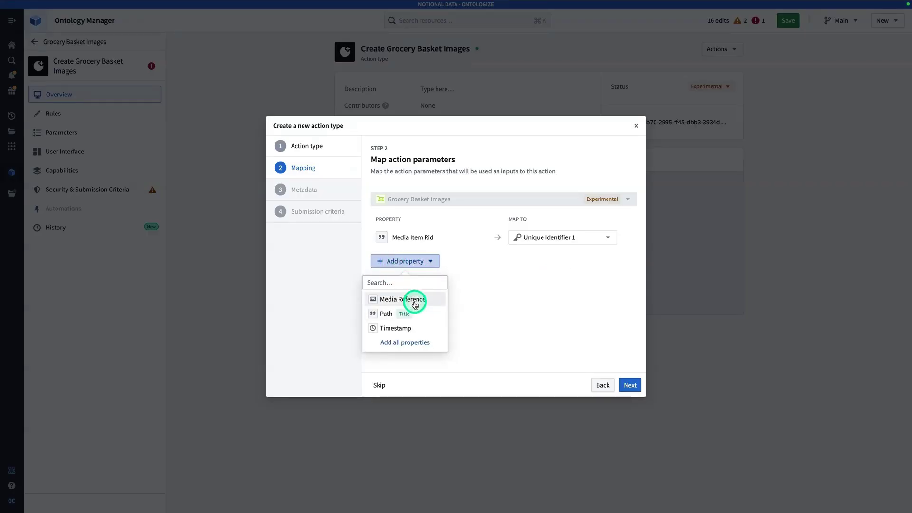
{"action": "left_click", "coordinate": [412, 299]}
{"action": "left_click", "coordinate": [616, 374]}
{"action": "left_click", "coordinate": [632, 384]}
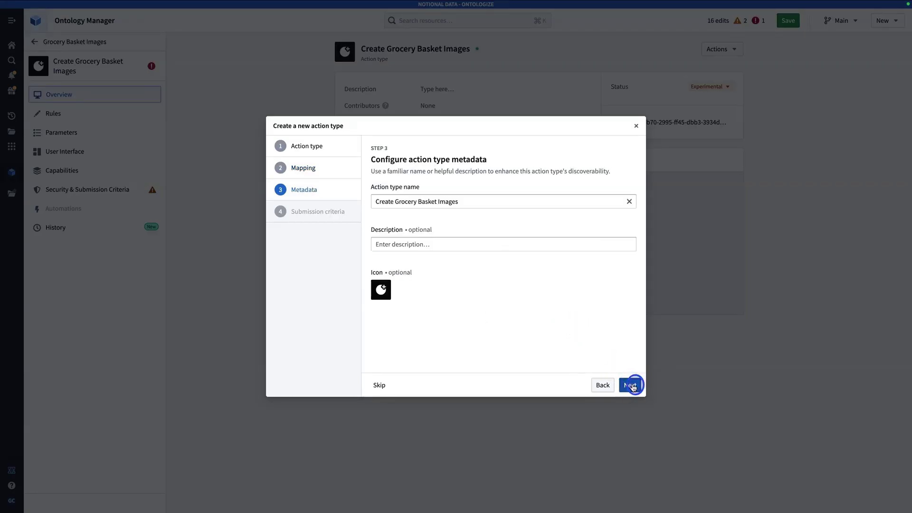
- Keep the name Create Grocery Basket Images, allow everyone in Ontologize Public to execute the action, and create it
{"action": "left_click", "coordinate": [633, 385]}
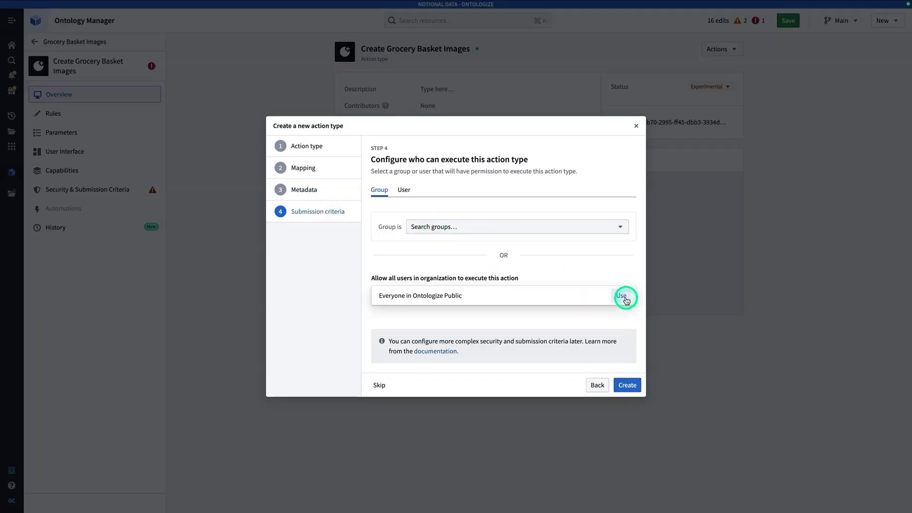
{"action": "left_click", "coordinate": [625, 298]}
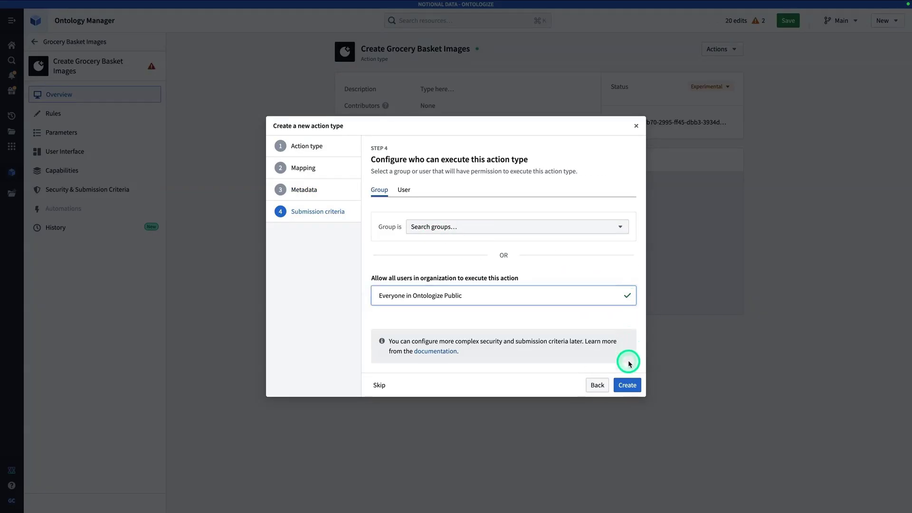
{"action": "left_click", "coordinate": [628, 382]}
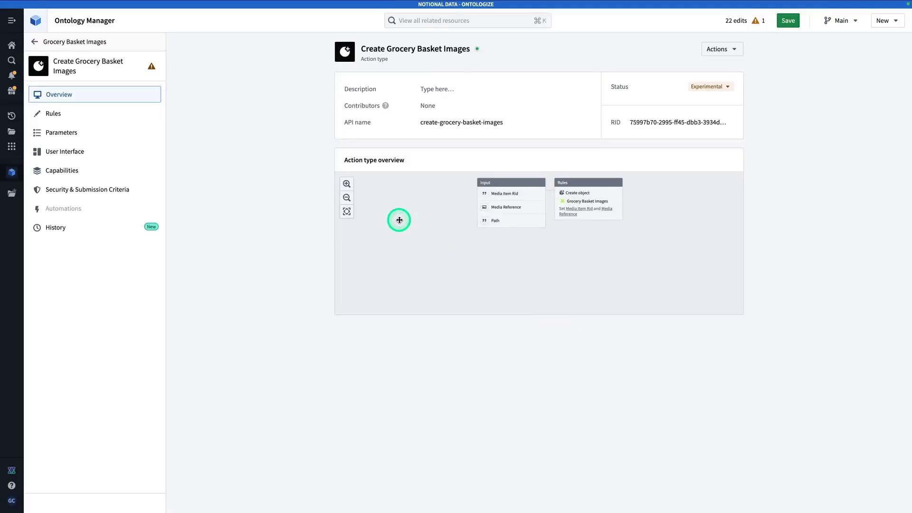
- Check the new action's rules and keep only Media Reference among its form parameters
{"action": "left_click", "coordinate": [115, 115]}
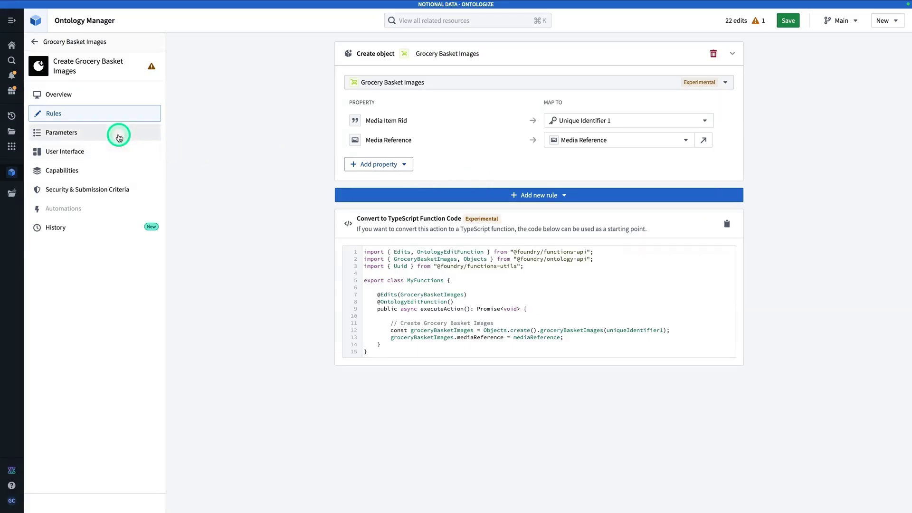
{"action": "left_click", "coordinate": [116, 133]}
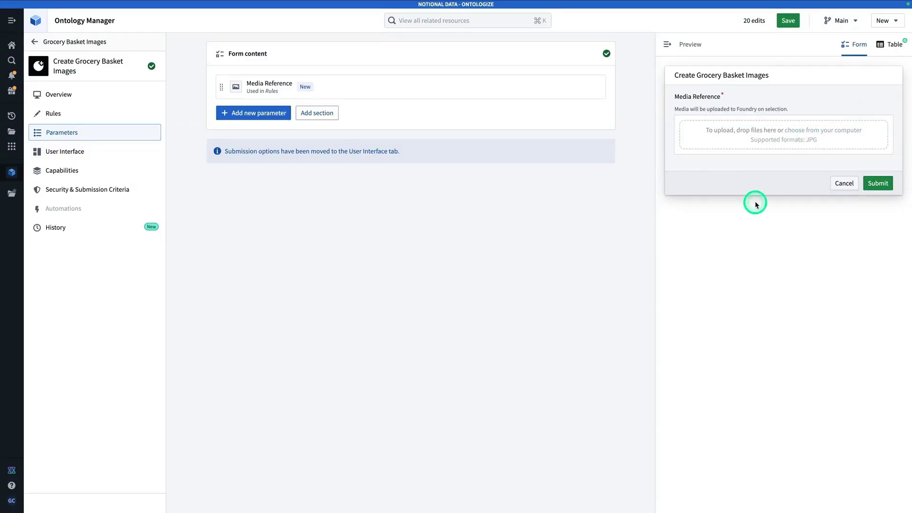
- Save all pending edits, including the Create Grocery Basket Images action, to the ontology
{"action": "left_click", "coordinate": [788, 21]}
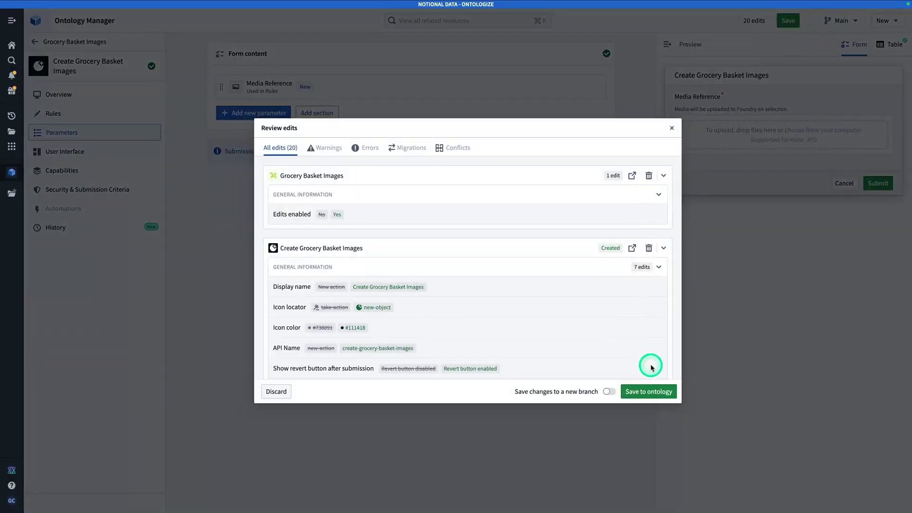
{"action": "left_click", "coordinate": [649, 391]}
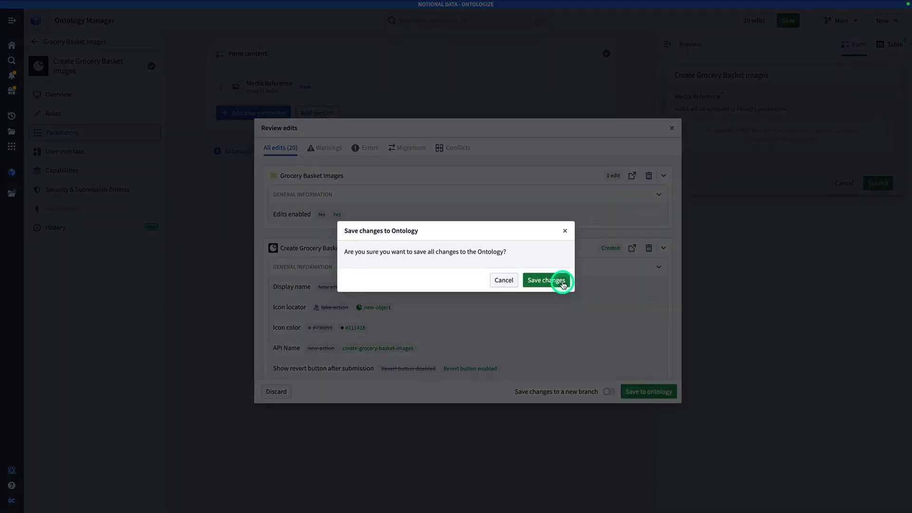
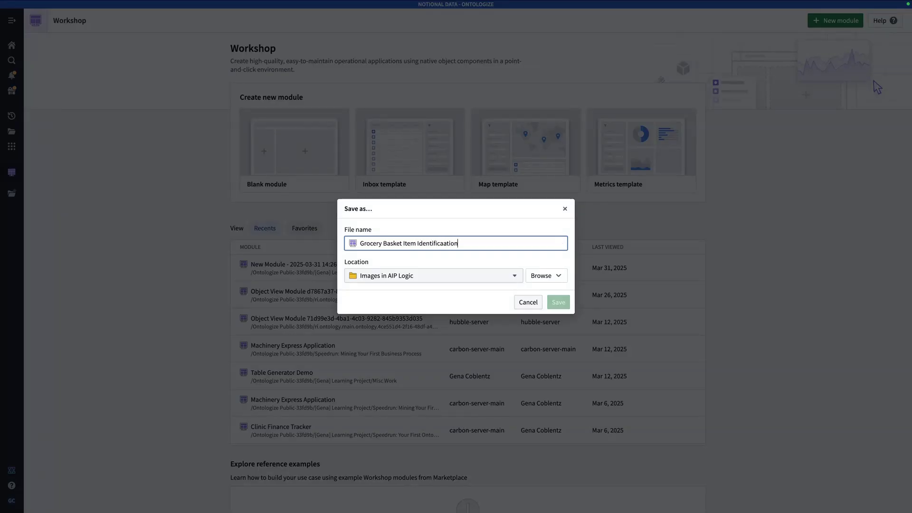
- In Workshop, save the new module as Grocery Basket Item Identificaation in Images in AIP Logic and delete its 300 px wide section
{"action": "left_click", "coordinate": [561, 303]}
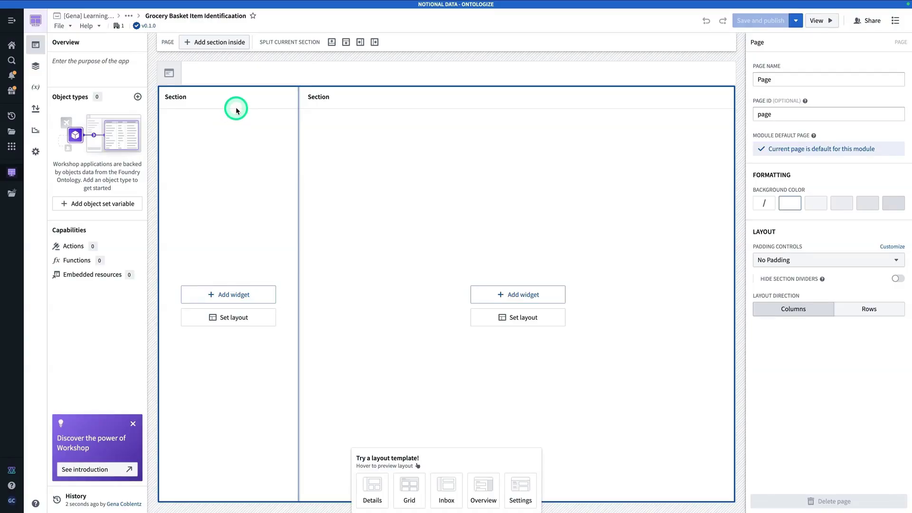
{"action": "left_click", "coordinate": [235, 113]}
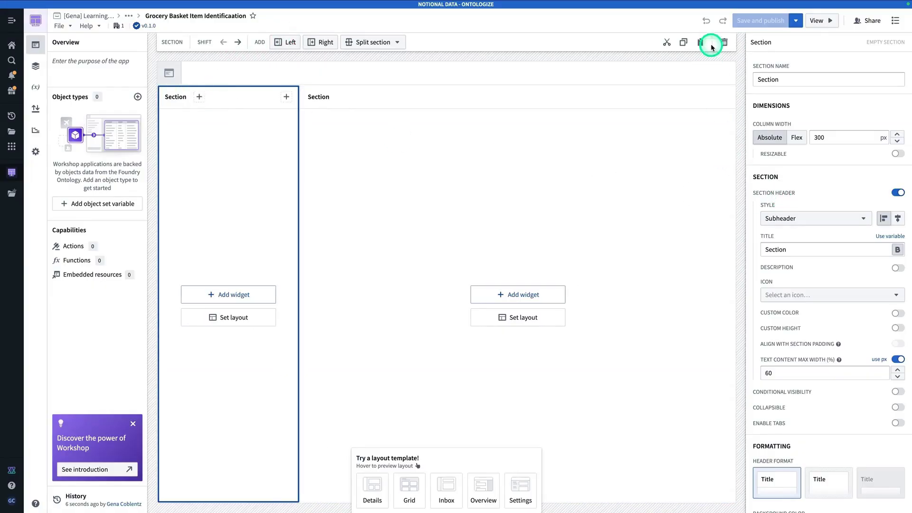
{"action": "left_click", "coordinate": [727, 43]}
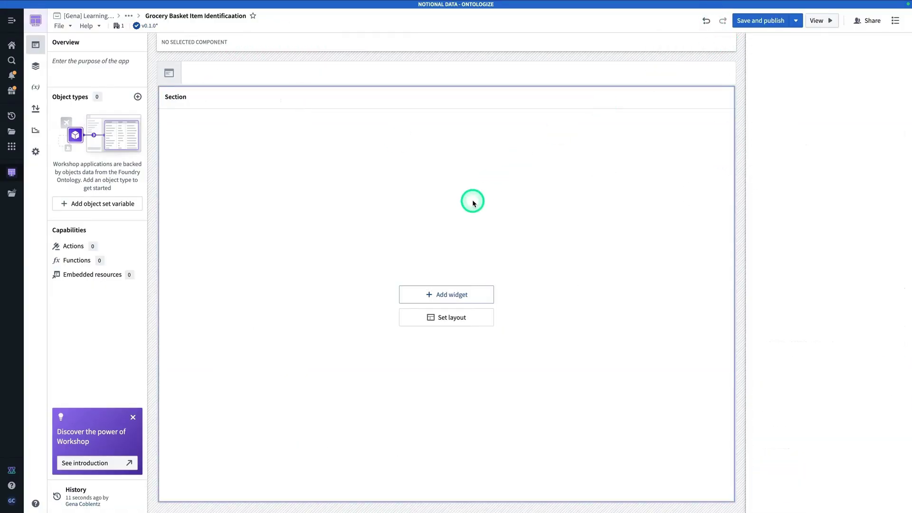
- Add an Inline Action Form or Table widget to the remaining section and set its action to Create Grocery Basket Images
{"action": "left_click", "coordinate": [442, 293]}
{"action": "type", "text": "in lin"}
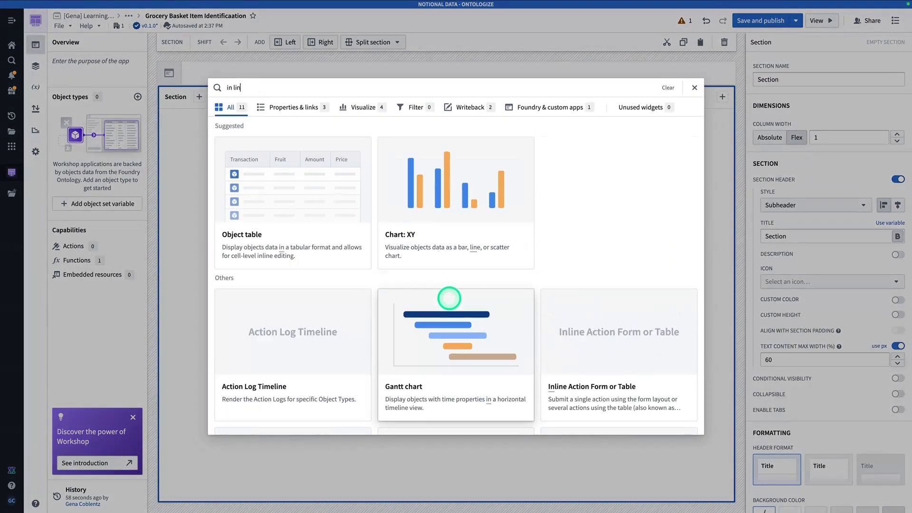
{"action": "type", "text": "e"}
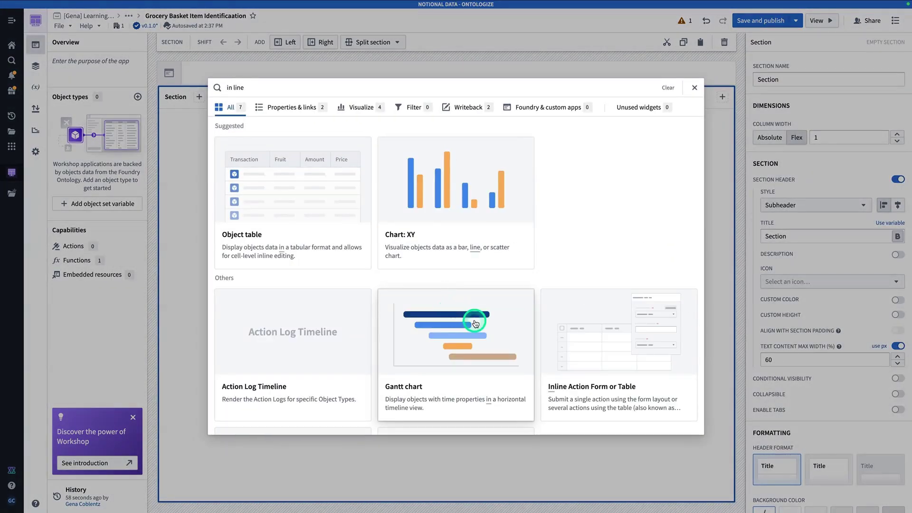
{"action": "left_click", "coordinate": [616, 361]}
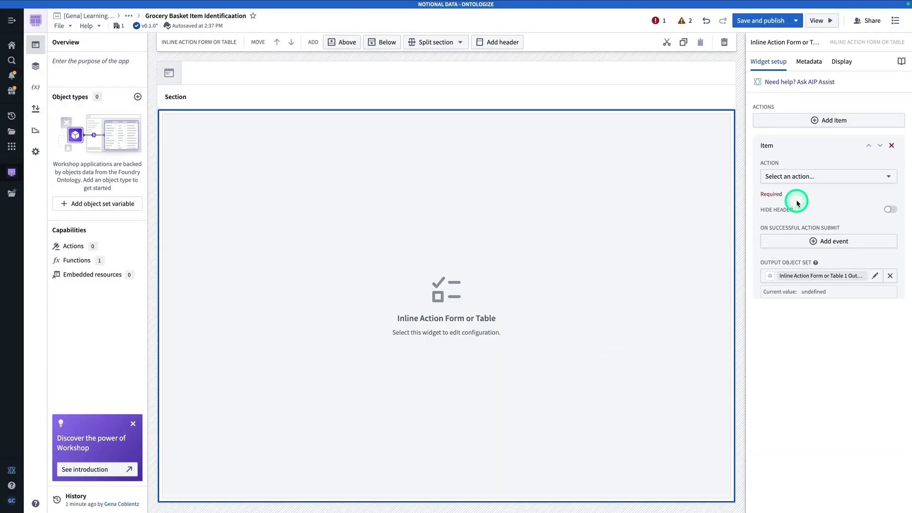
{"action": "left_click", "coordinate": [810, 178]}
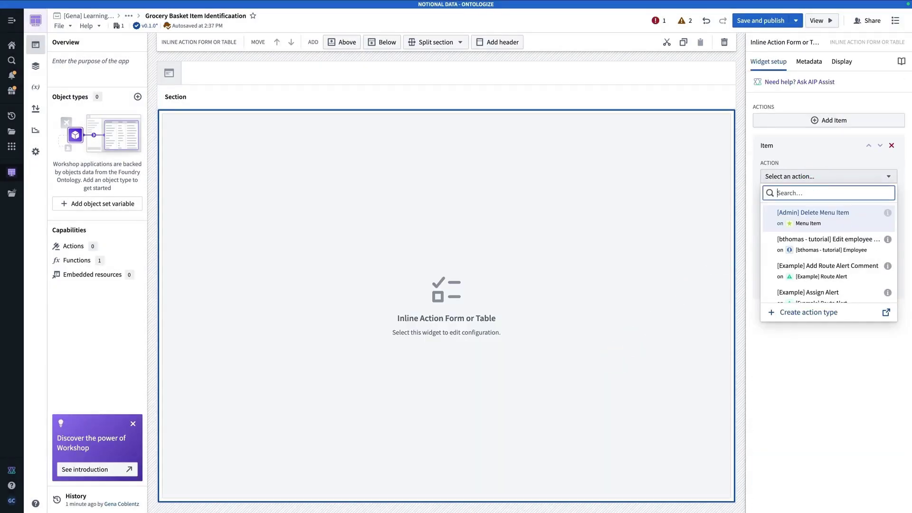
{"action": "type", "text": "create gro"}
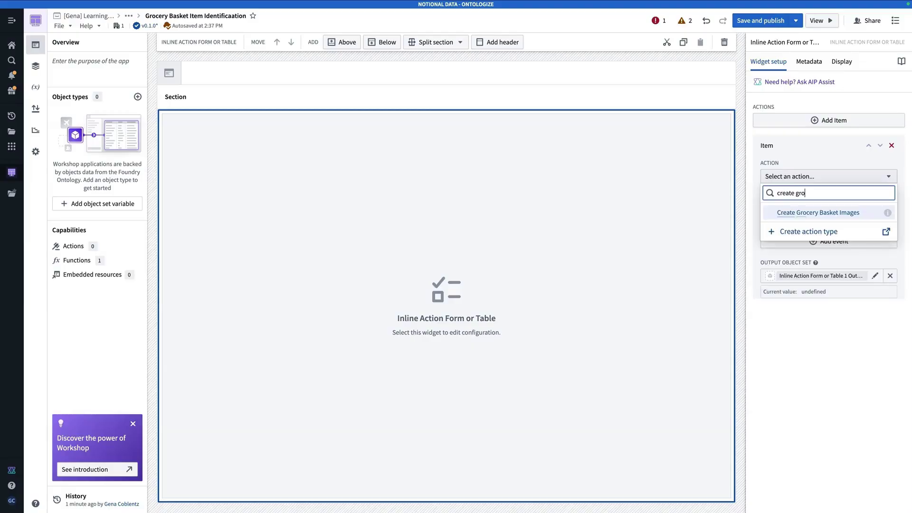
{"action": "left_click", "coordinate": [825, 211]}
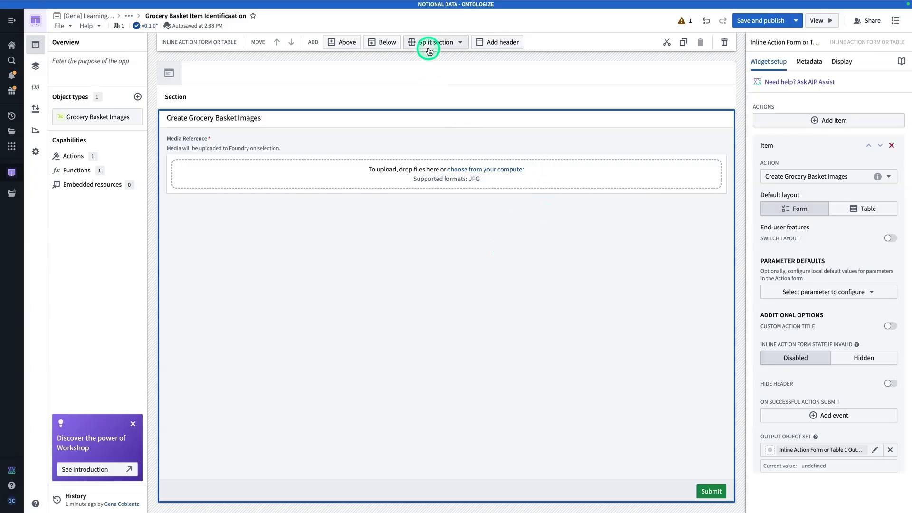
- Add an AIP generated content widget below the Create Grocery Basket Images form
{"action": "left_click", "coordinate": [383, 41]}
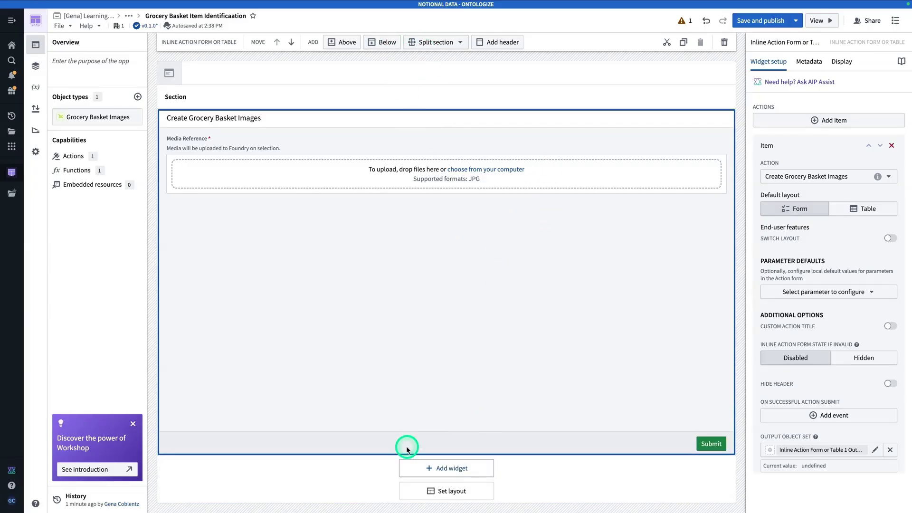
{"action": "left_click", "coordinate": [430, 469]}
{"action": "type", "text": "llm"}
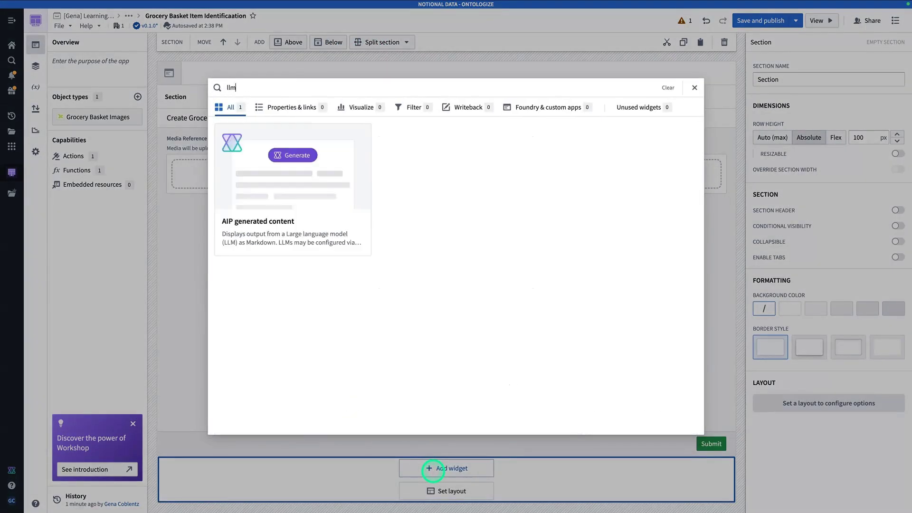
{"action": "left_click", "coordinate": [279, 188]}
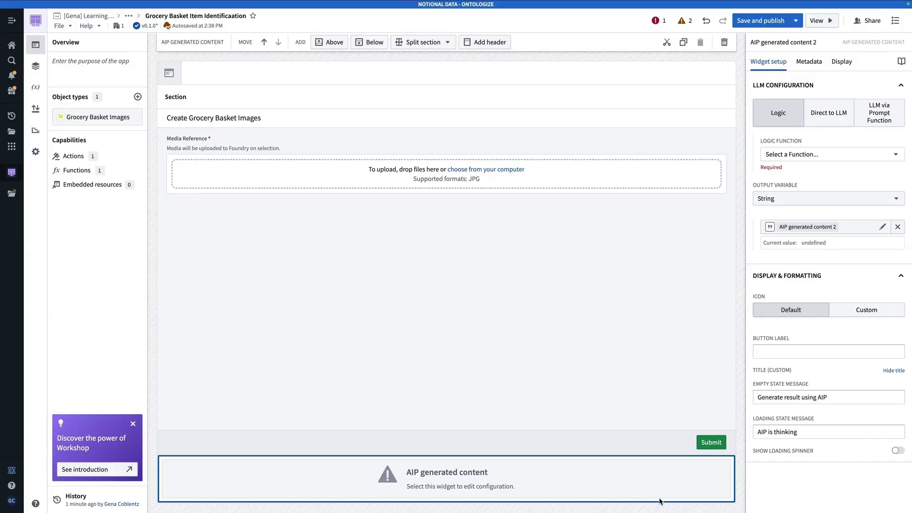
- Set the AIP generated content widget's row height to Flex with a value of 2
{"action": "left_click", "coordinate": [624, 488]}
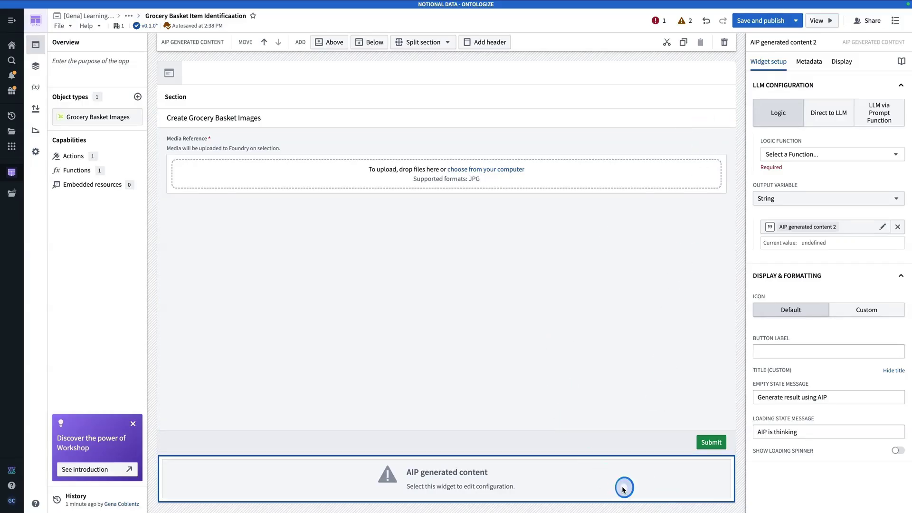
{"action": "left_click", "coordinate": [840, 63]}
{"action": "left_click", "coordinate": [836, 115]}
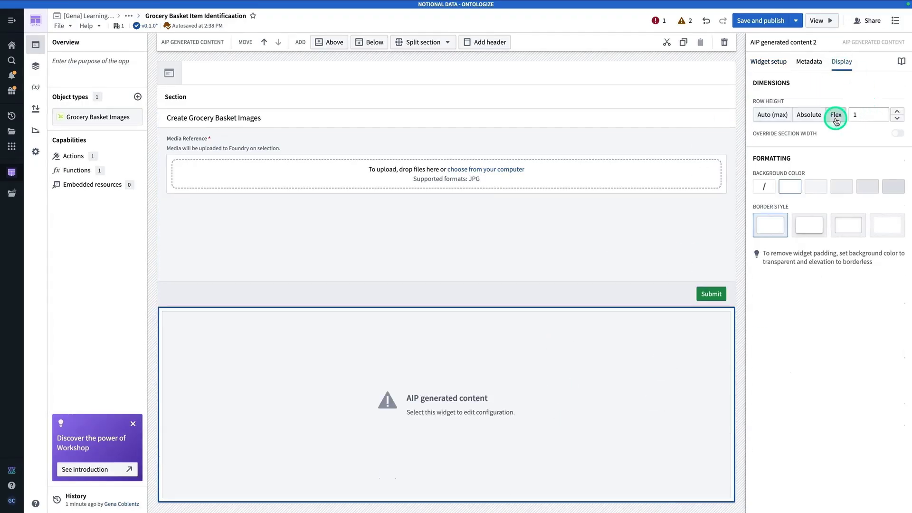
{"action": "left_click", "coordinate": [897, 111]}
{"action": "left_click", "coordinate": [897, 112]}
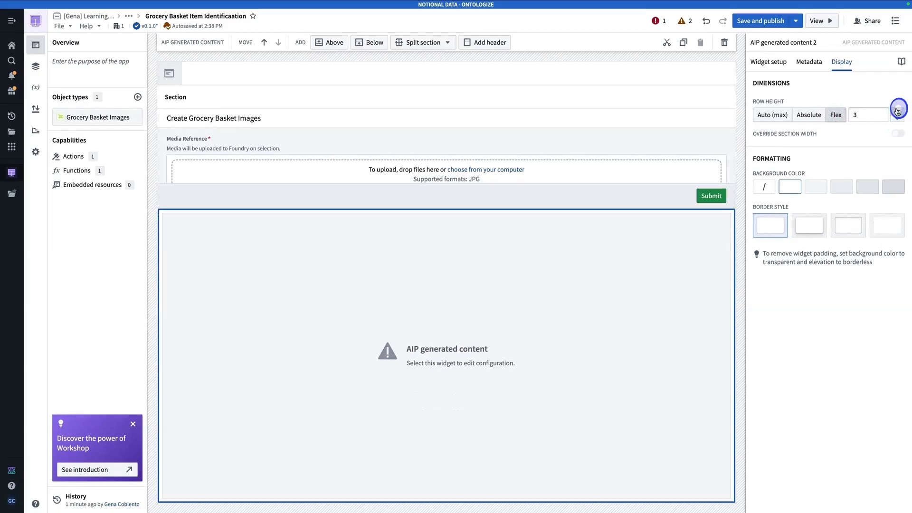
{"action": "left_click", "coordinate": [897, 118]}
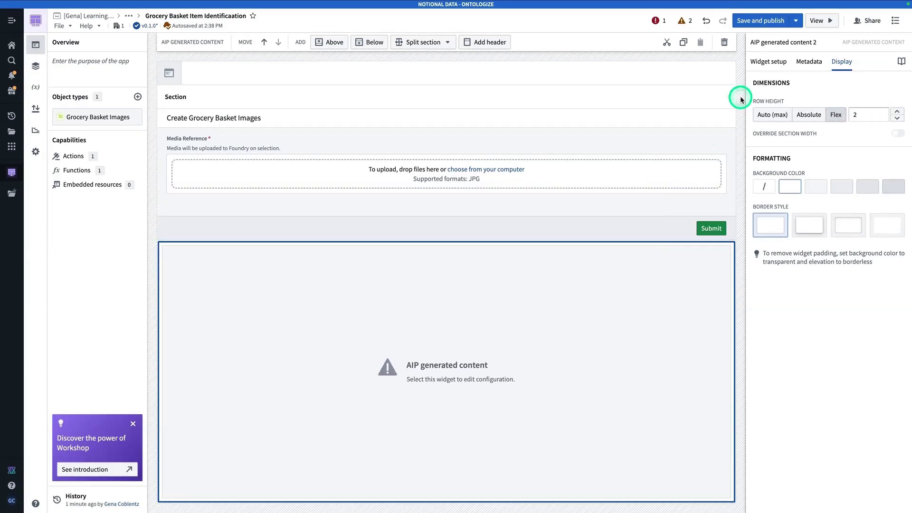
- Choose Grocery Basket Object Identification as the AIP generated content widget's logic function
{"action": "left_click", "coordinate": [771, 65]}
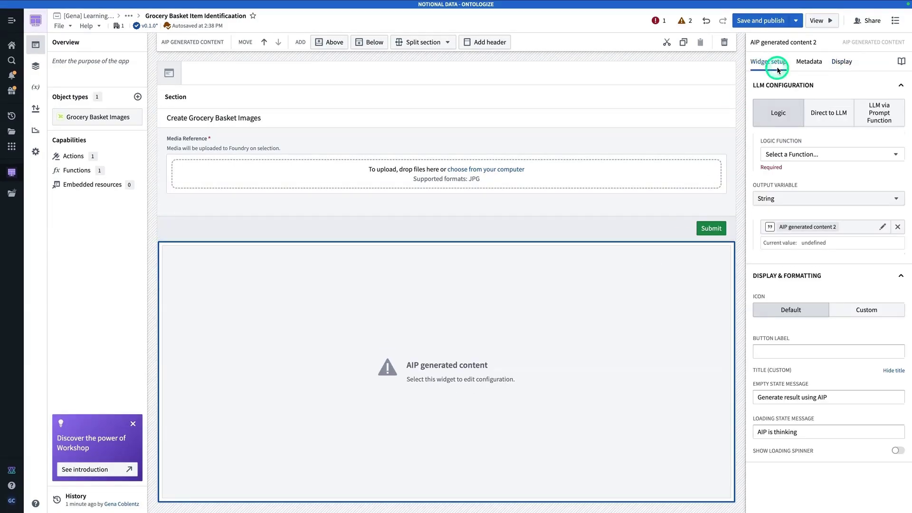
{"action": "left_click", "coordinate": [820, 158]}
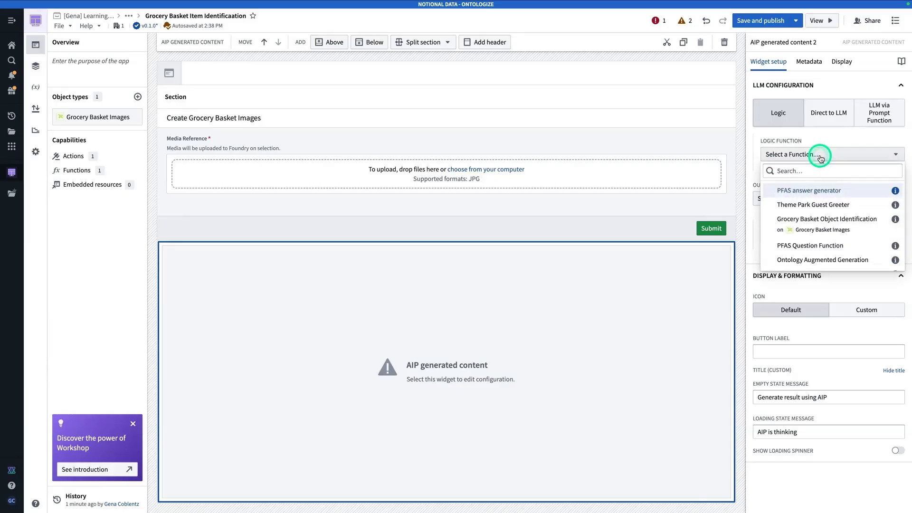
{"action": "type", "text": "gr"}
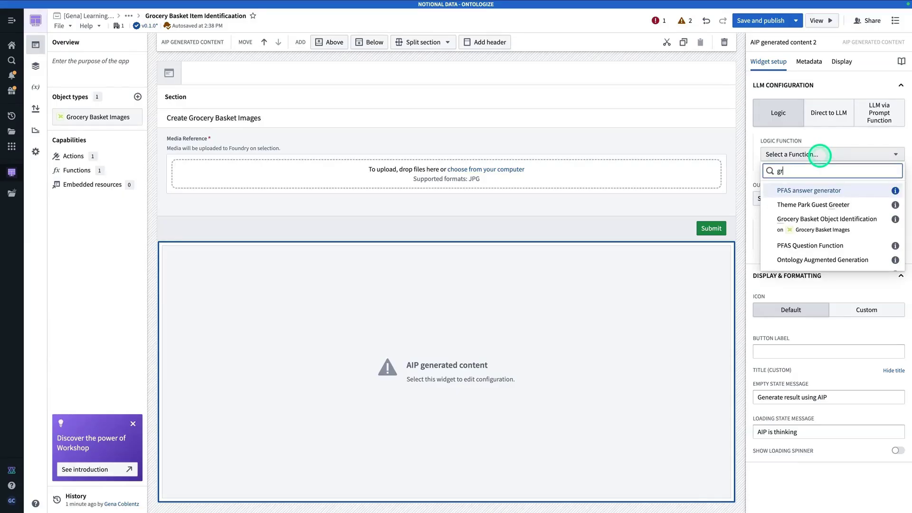
{"action": "type", "text": "ocery b"}
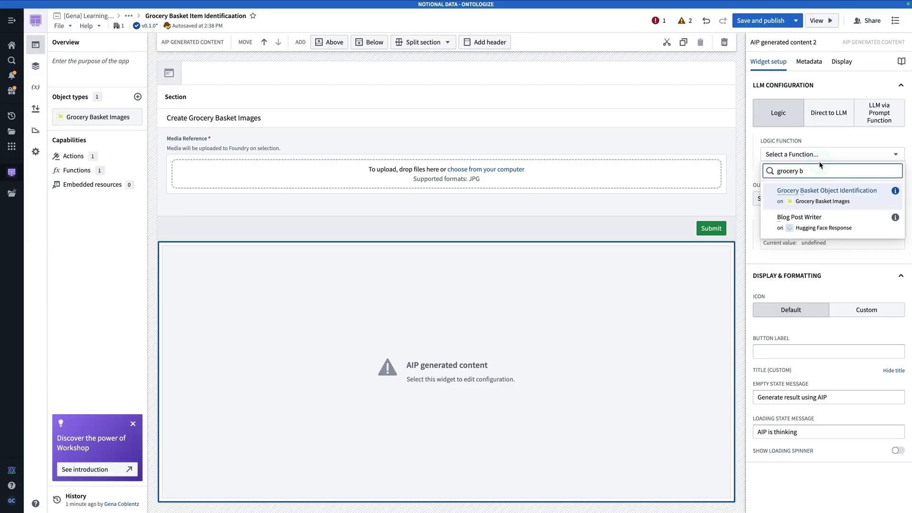
{"action": "left_click", "coordinate": [831, 196]}
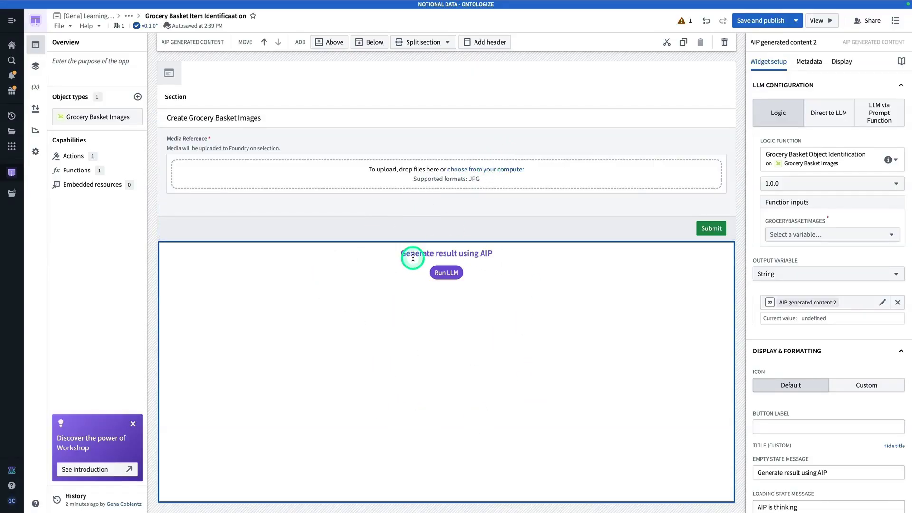
- Use the inline action form's output object set as the logic function's groceryBasketImages input
{"action": "left_click", "coordinate": [510, 175]}
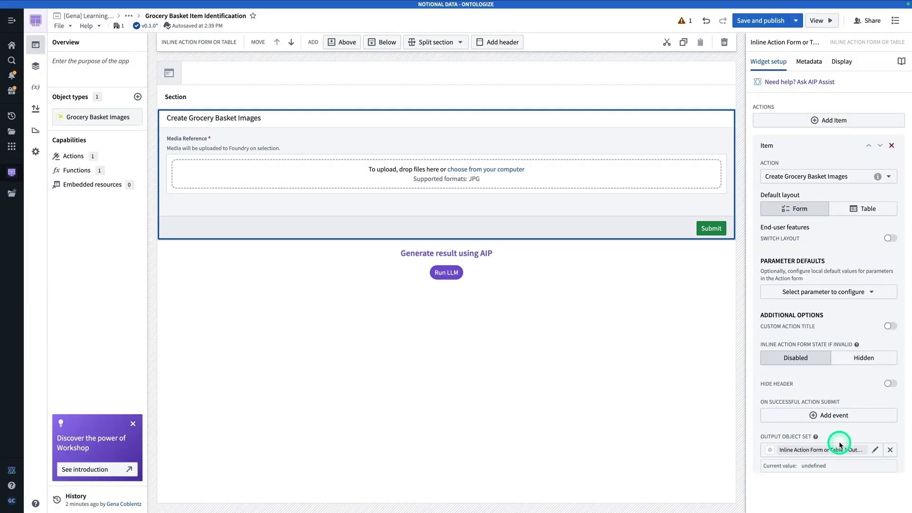
{"action": "left_click", "coordinate": [551, 288]}
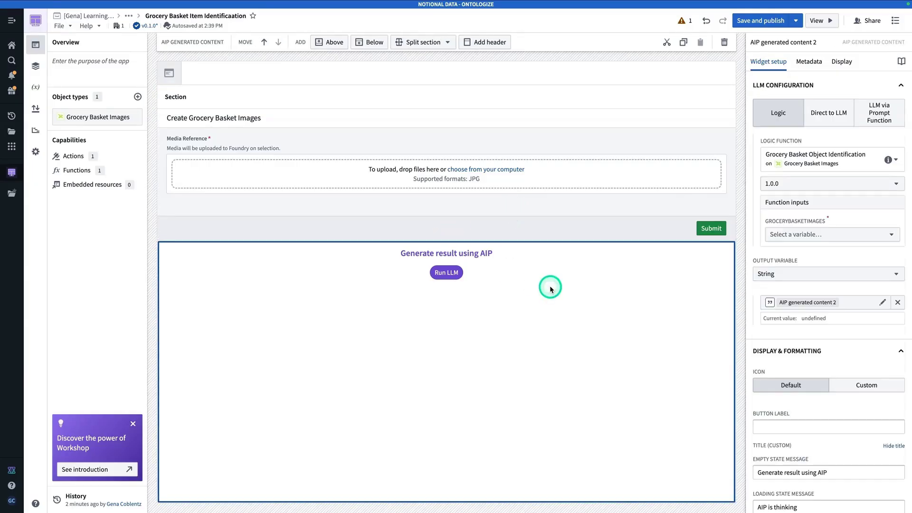
{"action": "left_click", "coordinate": [830, 238]}
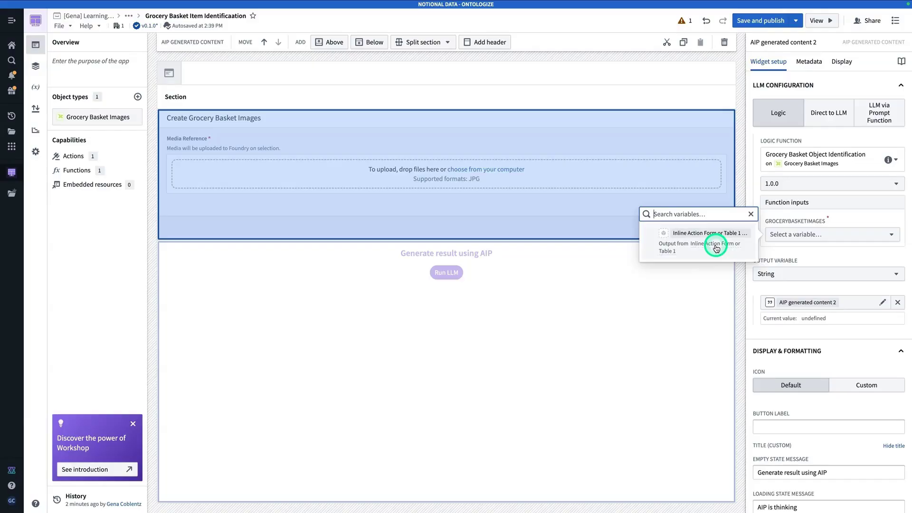
{"action": "left_click", "coordinate": [716, 249]}
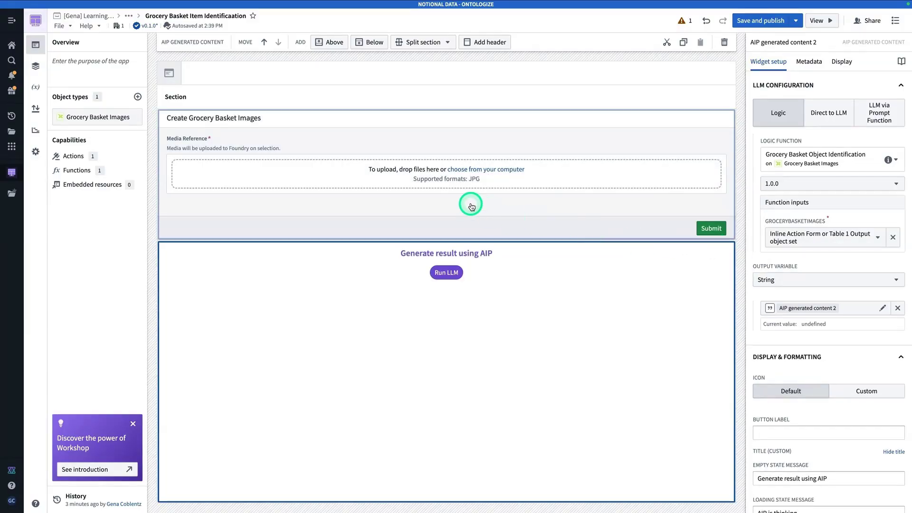
{"action": "left_click", "coordinate": [511, 172]}
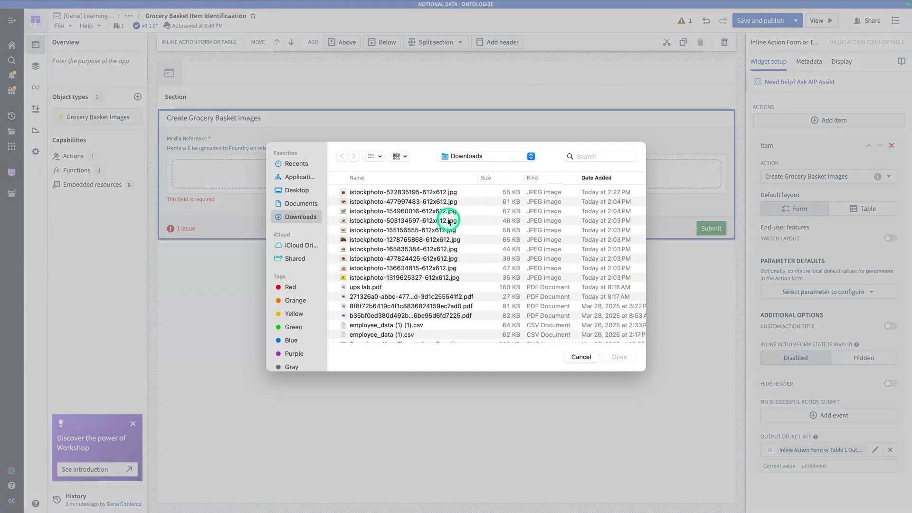
{"action": "double_click", "coordinate": [445, 227]}
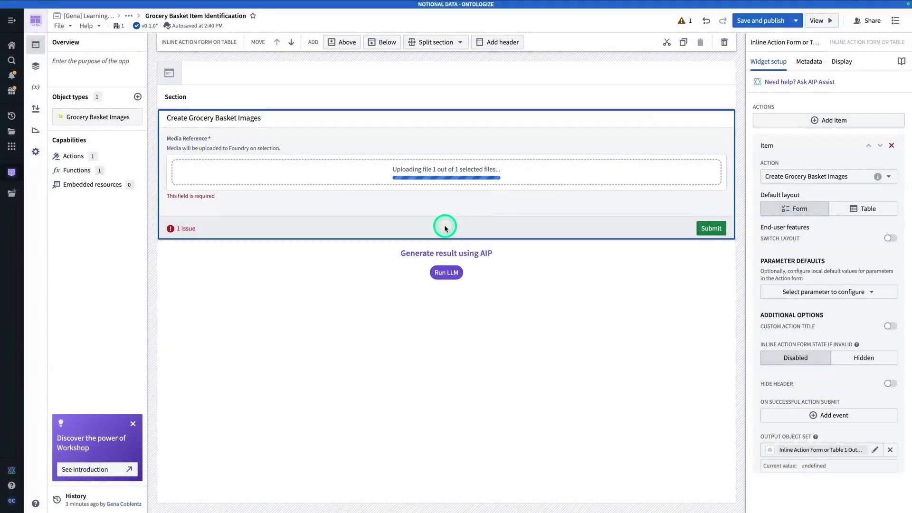
{"action": "left_click", "coordinate": [712, 228]}
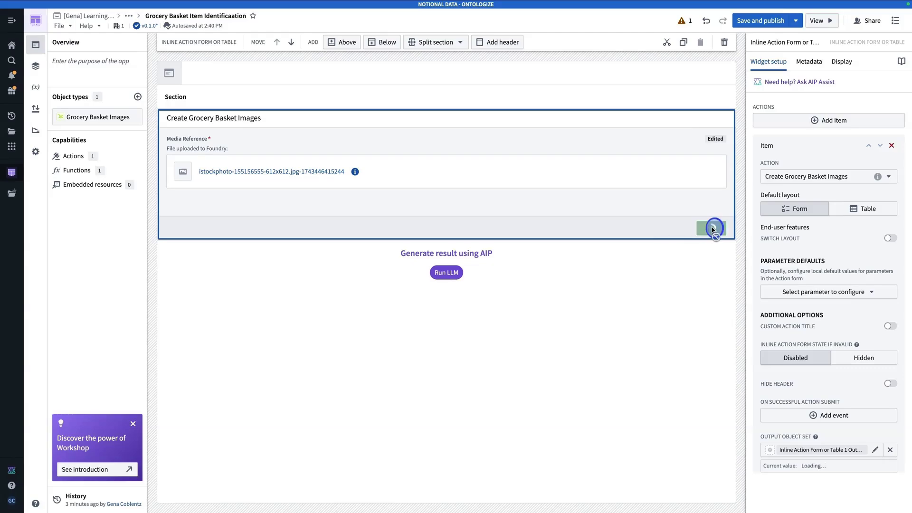
{"action": "left_click", "coordinate": [445, 275]}
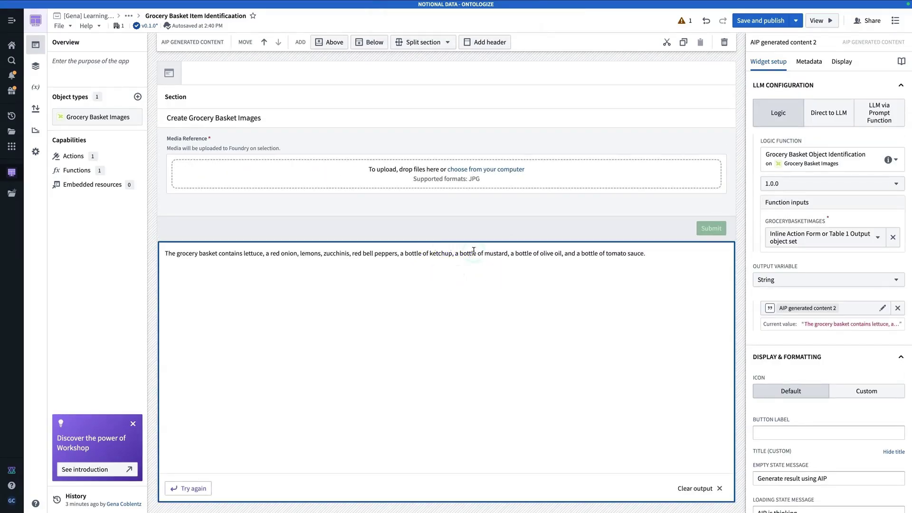